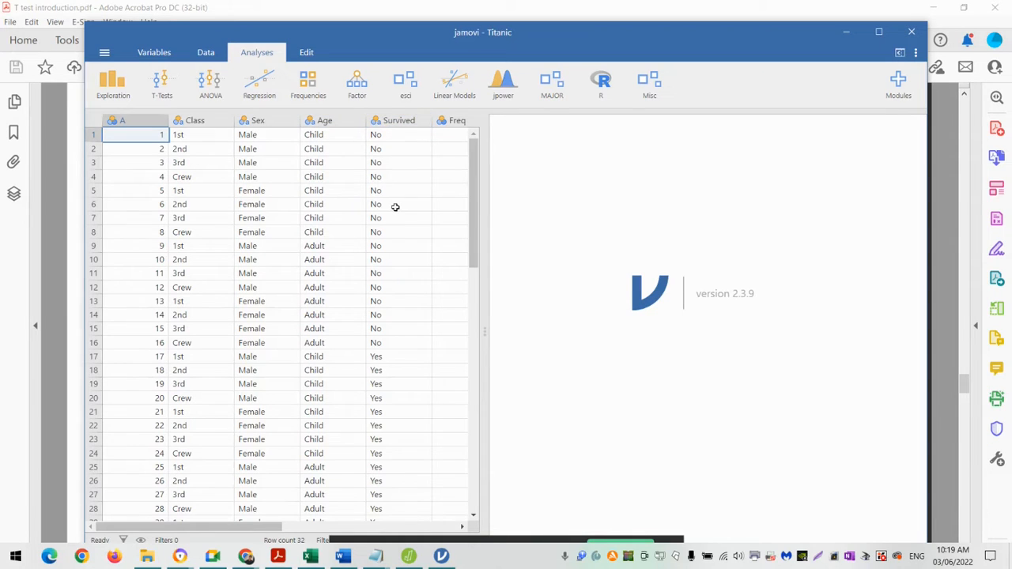
- Create a Descriptives analysis of the Freq variable, split by Class
scroll(395, 207, "right", 4)
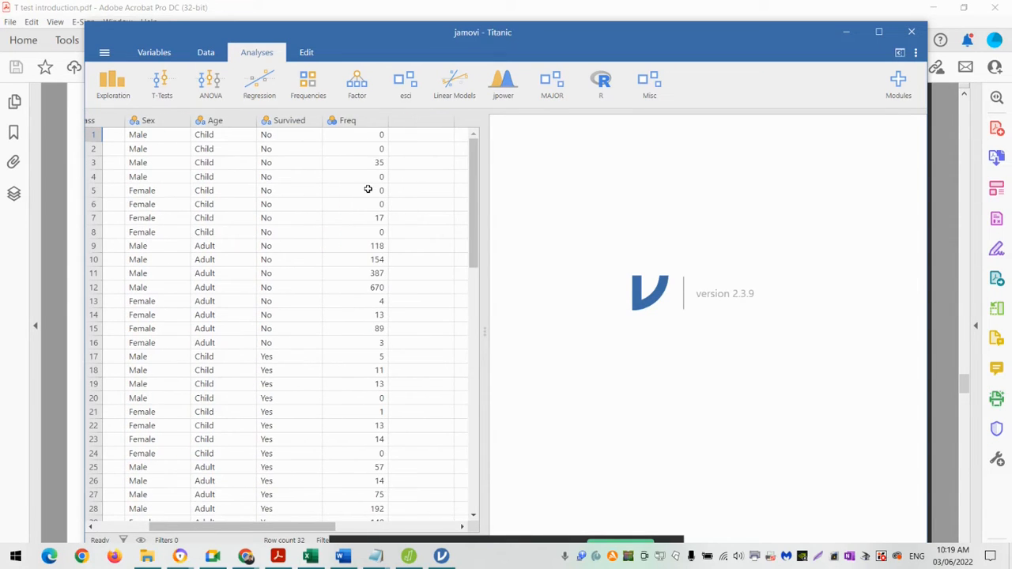
scroll(367, 189, "left", 3)
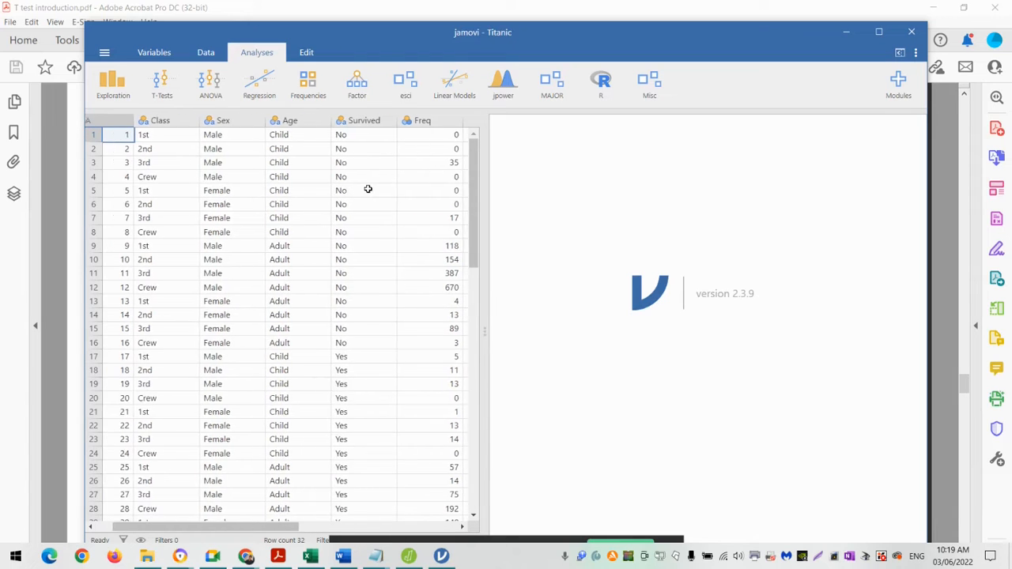
scroll(367, 189, "right", 2)
scroll(368, 189, "left", 2)
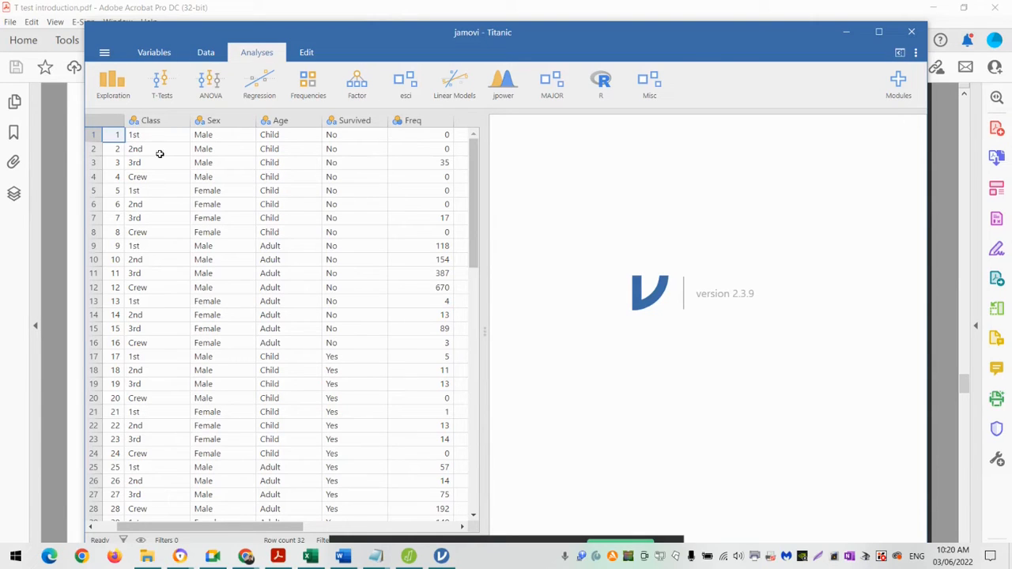
left_click(124, 88)
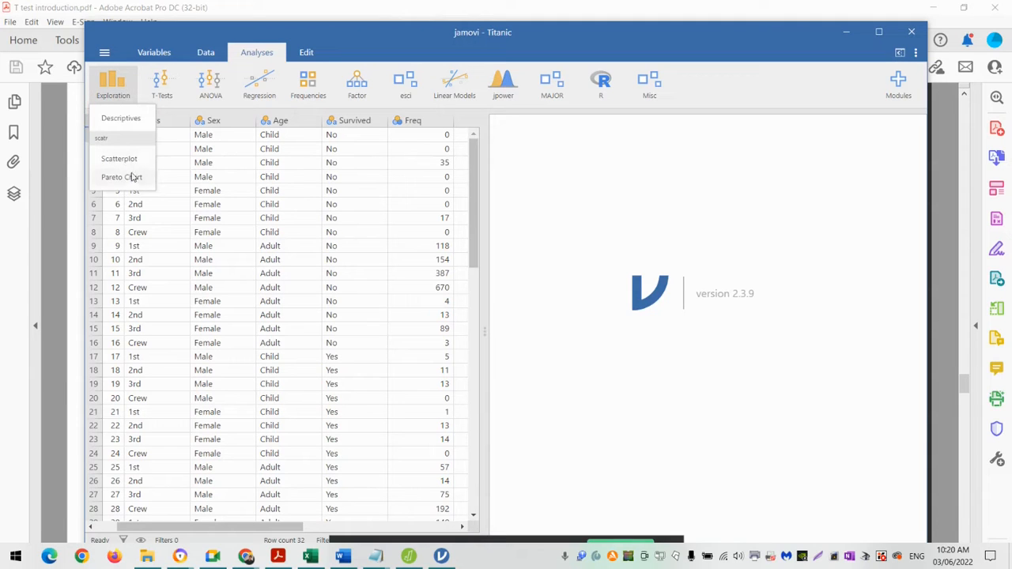
left_click(133, 125)
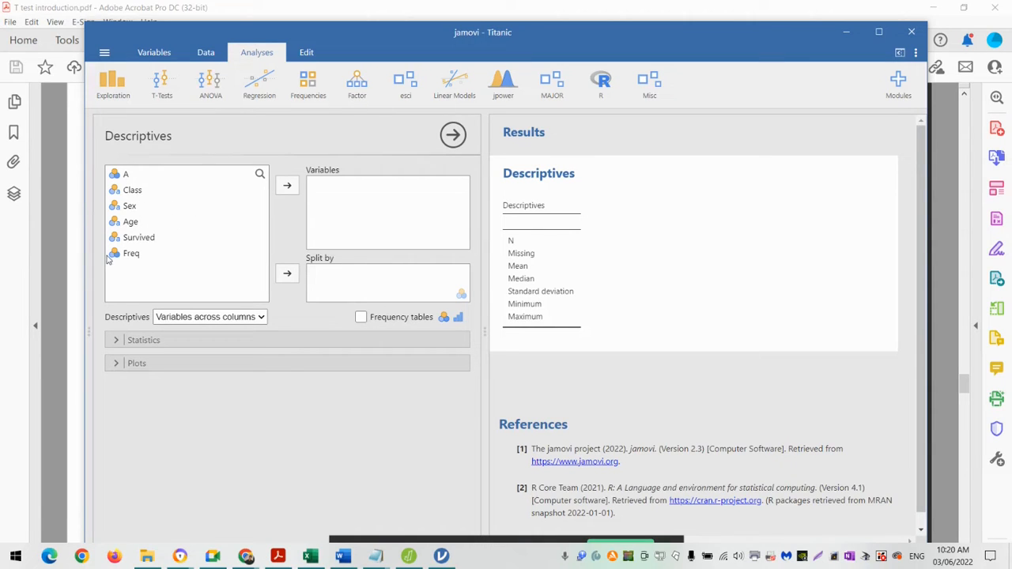
left_click(133, 255)
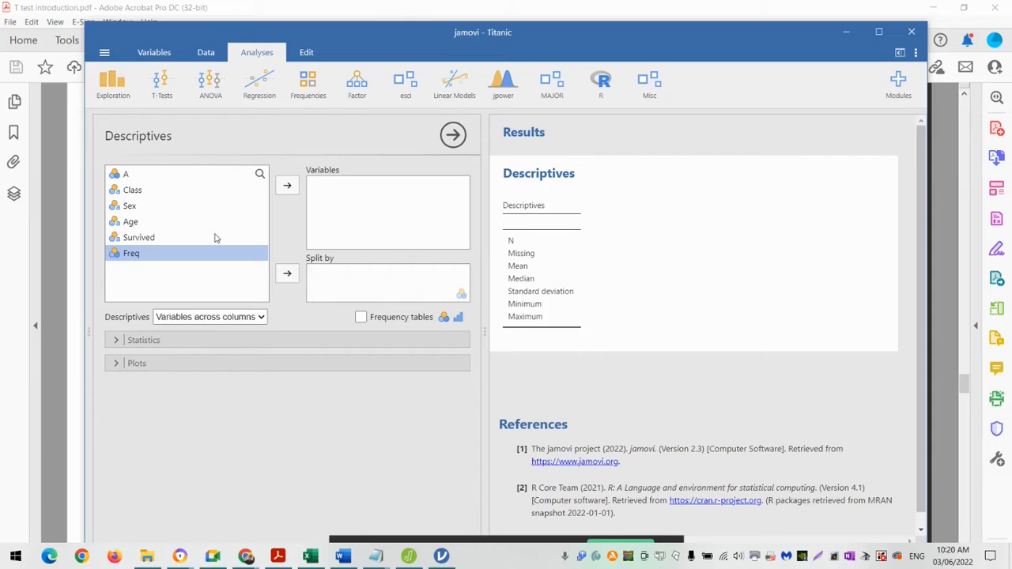
left_click(288, 188)
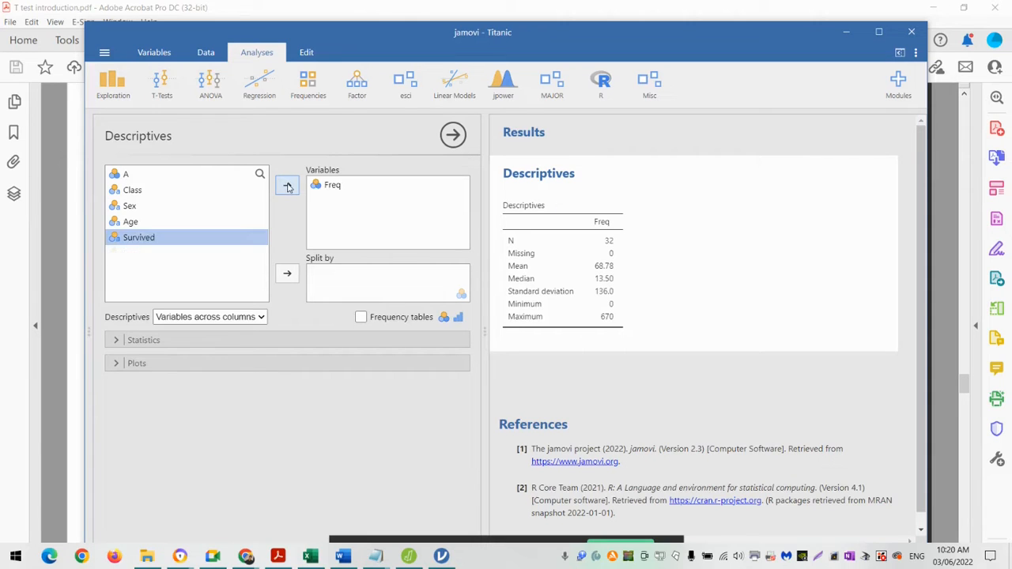
left_click(149, 196)
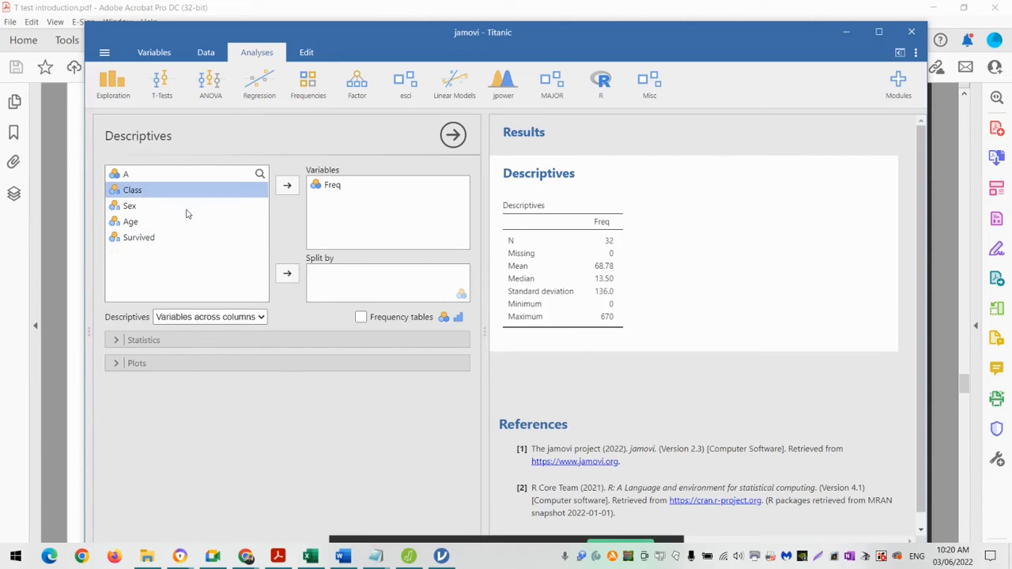
left_click(290, 274)
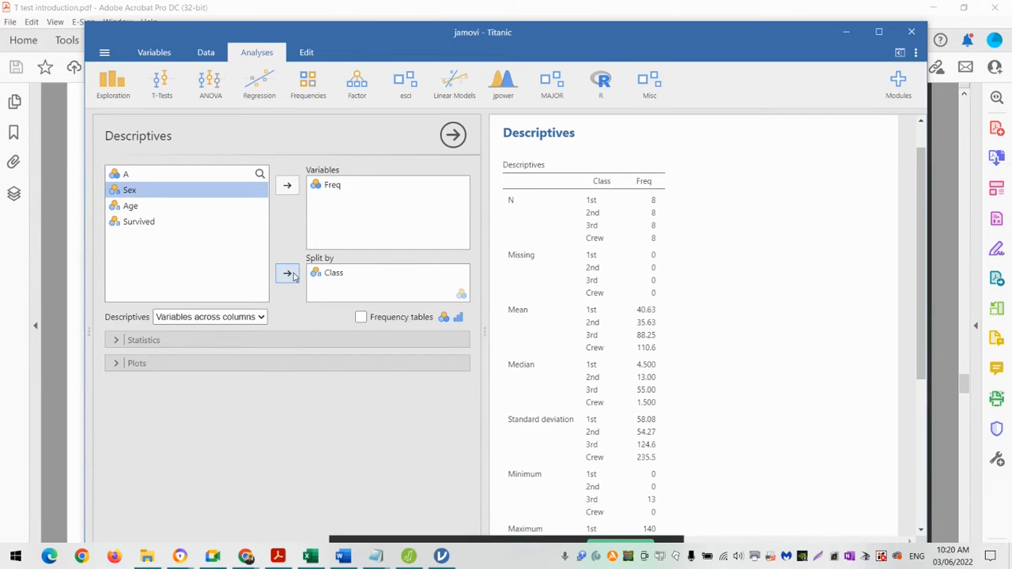
- Exclude N and Missing from the descriptive statistics and add Sum, keeping the other statistics selected
left_click(117, 340)
left_click(120, 380)
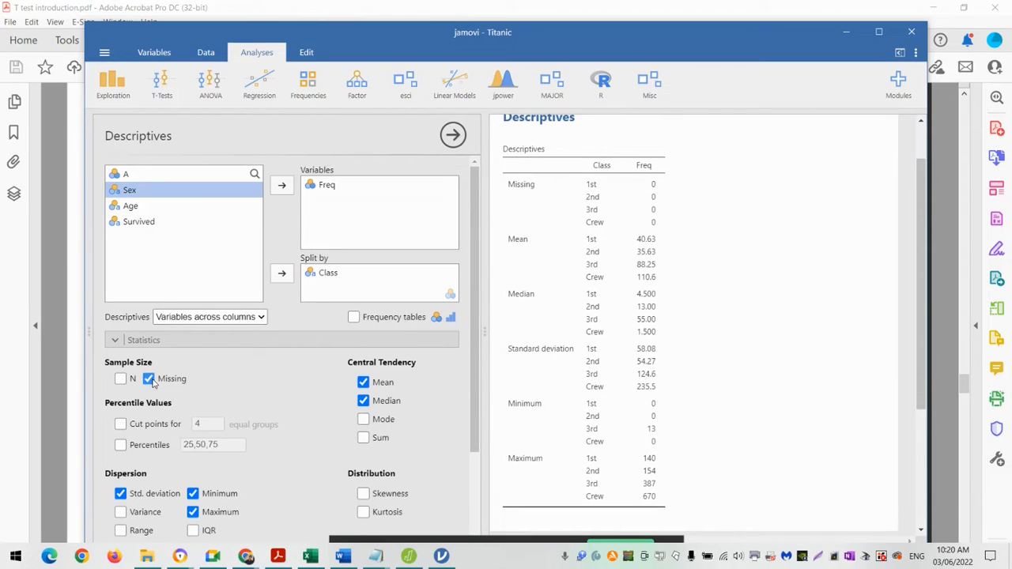
left_click(149, 380)
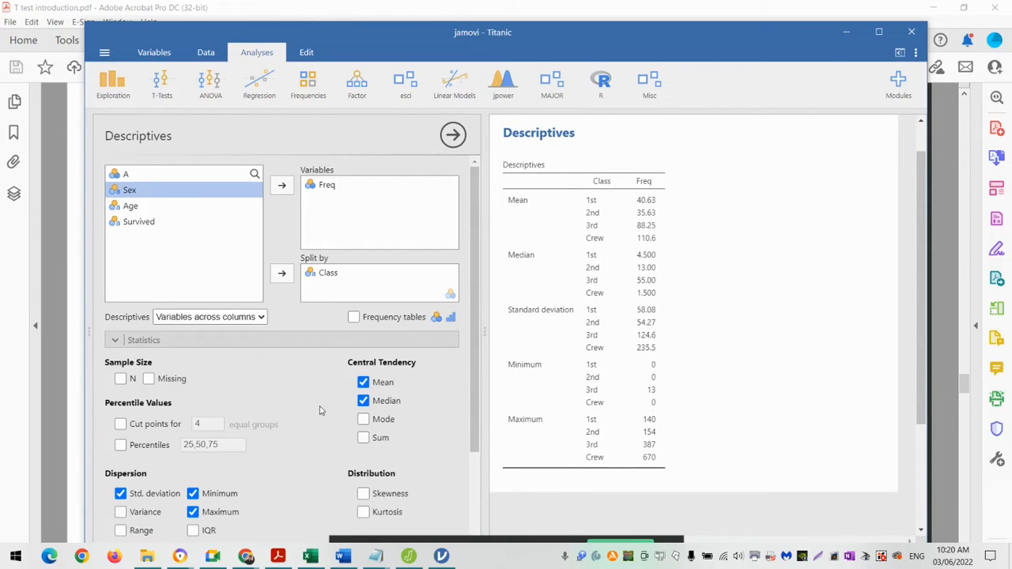
left_click(363, 438)
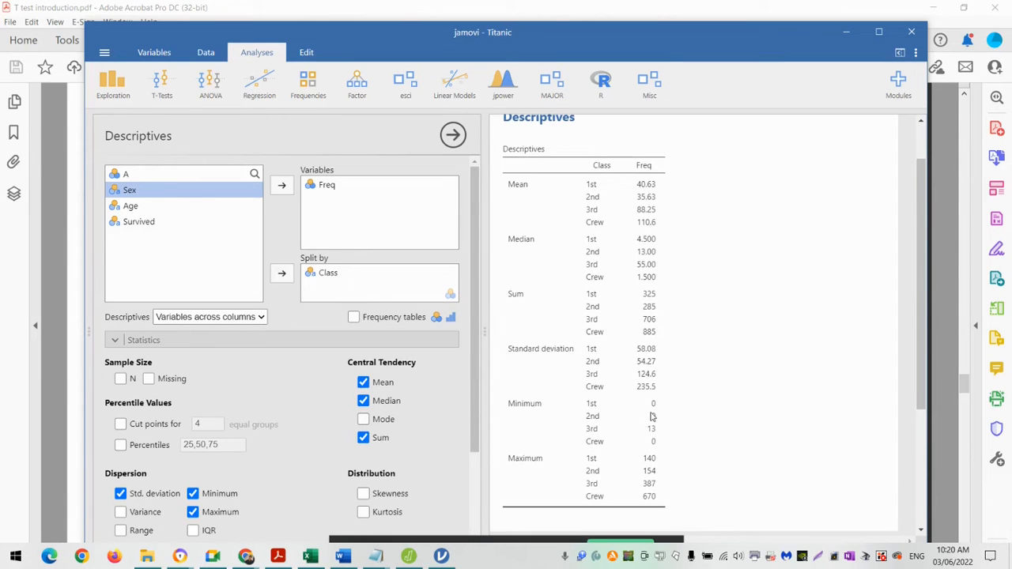
scroll(640, 467, "down", 3)
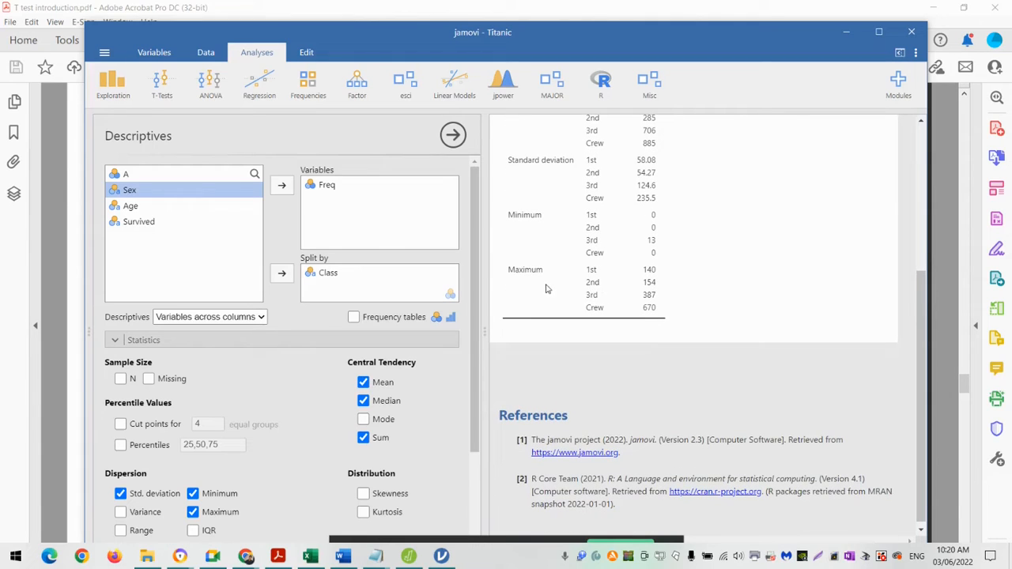
scroll(580, 268, "up", 2)
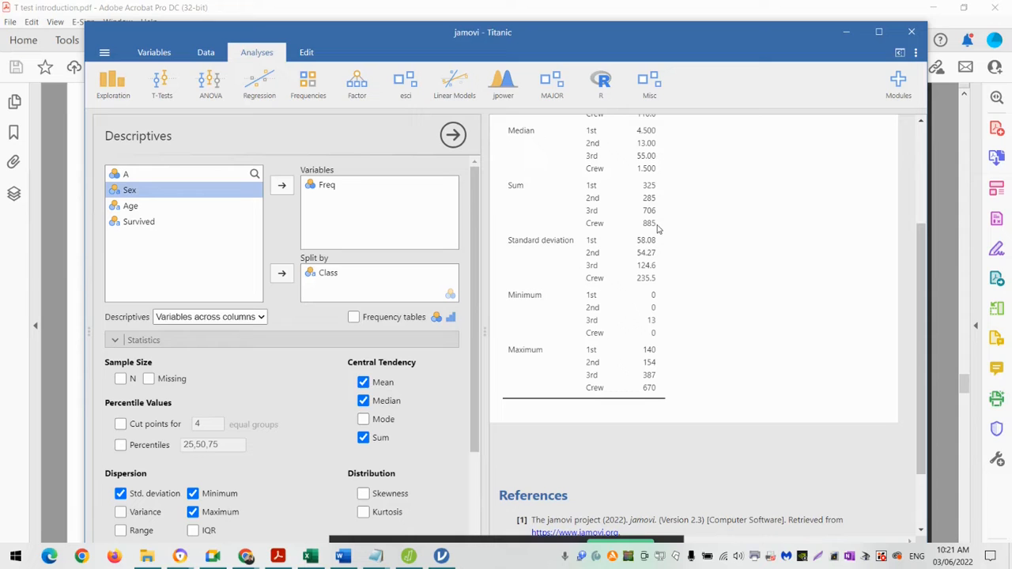
- Switch to the Facebook Friends workbook in Excel and return to the Goodness of fit test page in Acrobat
left_click(311, 560)
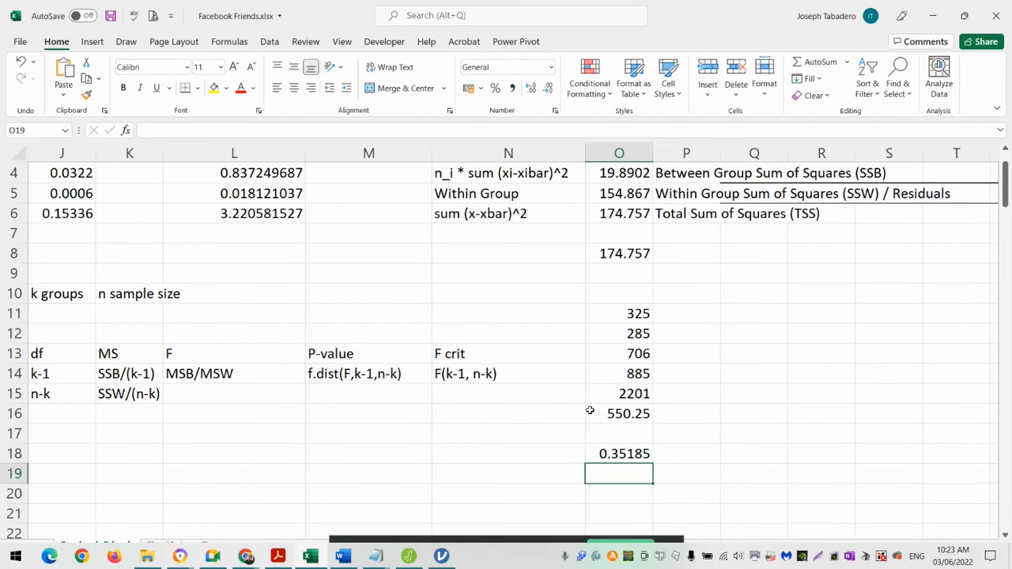
left_click(277, 558)
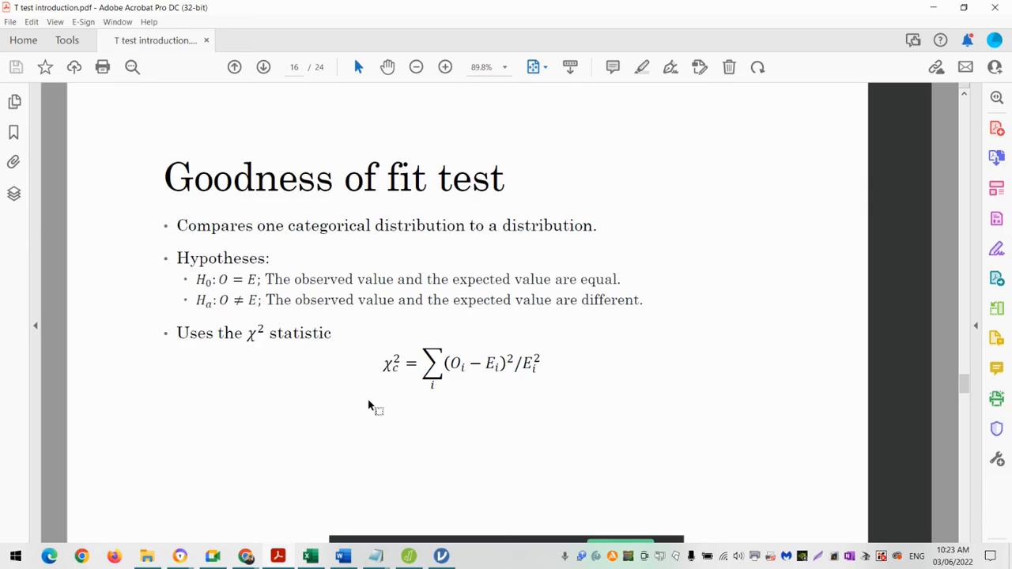
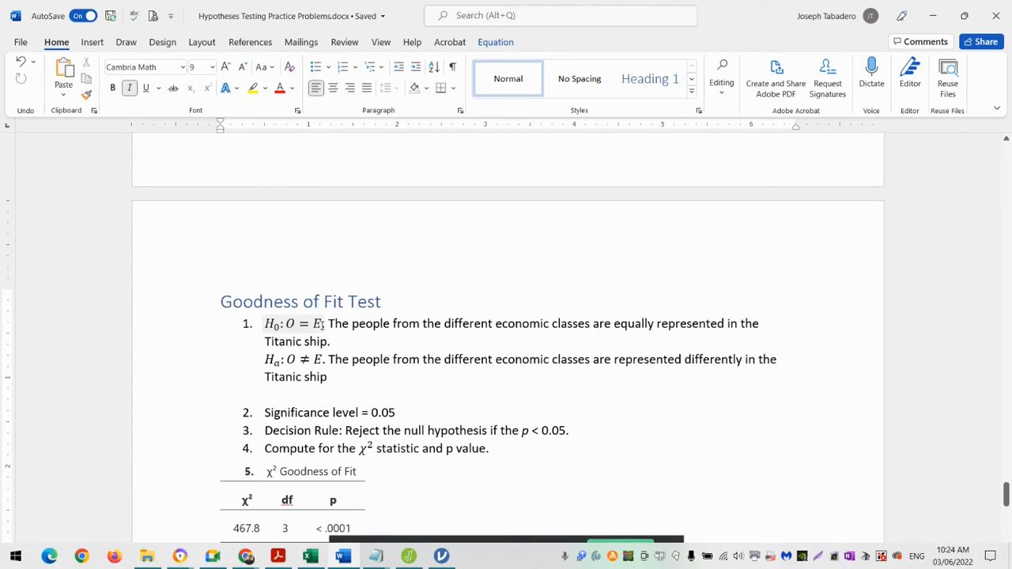
- Extend the null hypothesis equation in Word with ": O = 550.25", checking the expected count in the Excel workbook
left_click(322, 325)
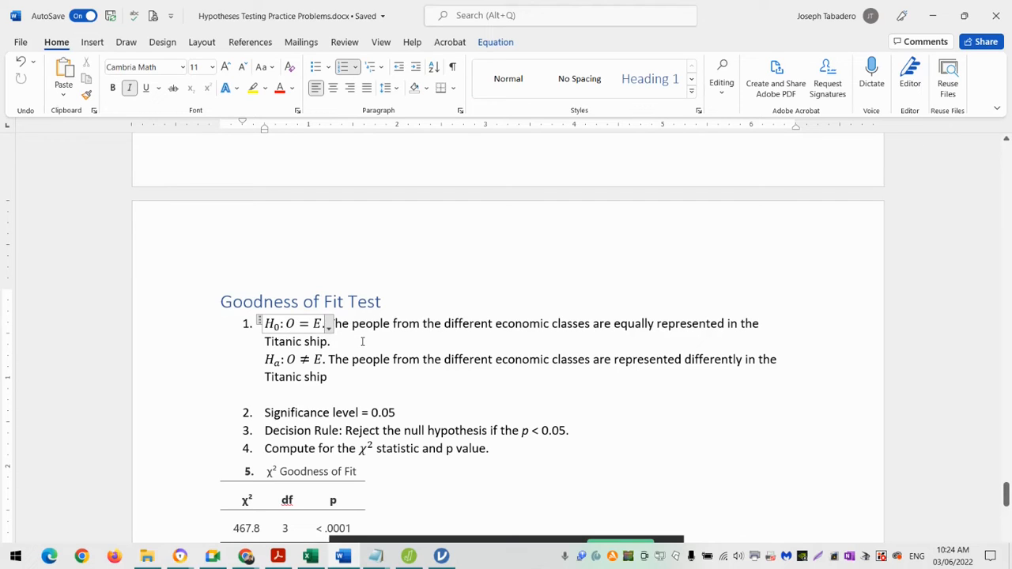
type(": O ")
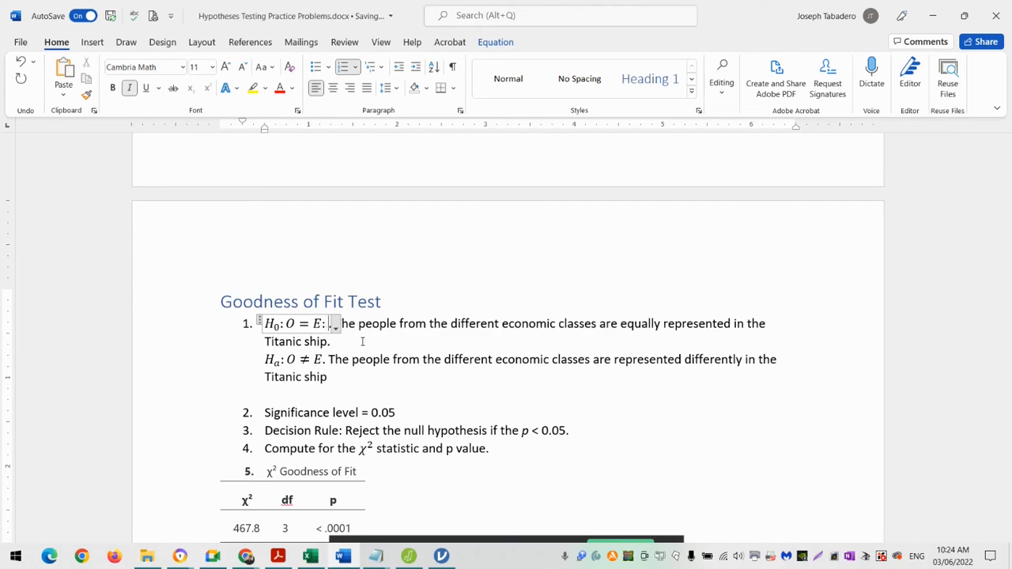
type("=")
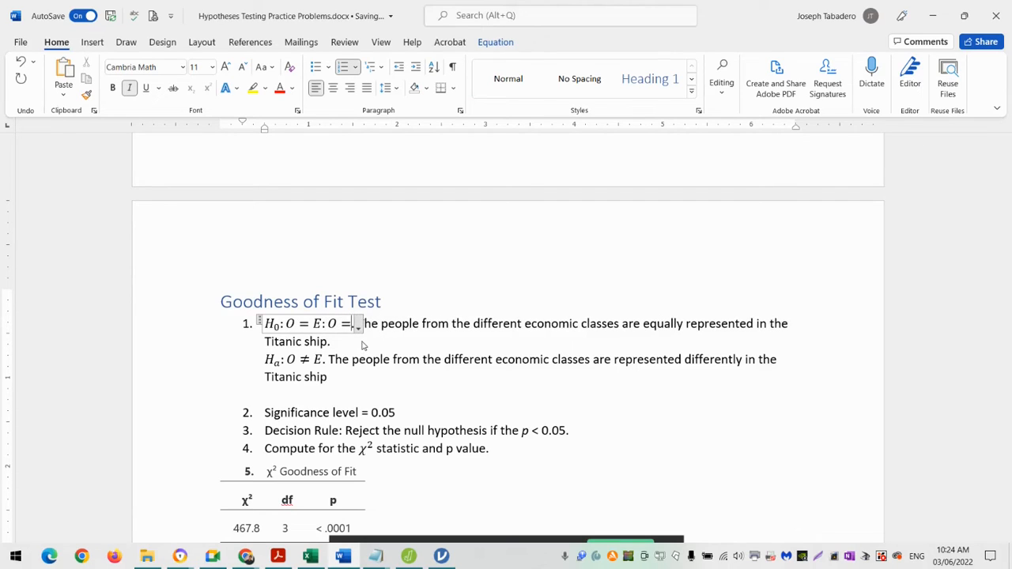
key("alt+Tab")
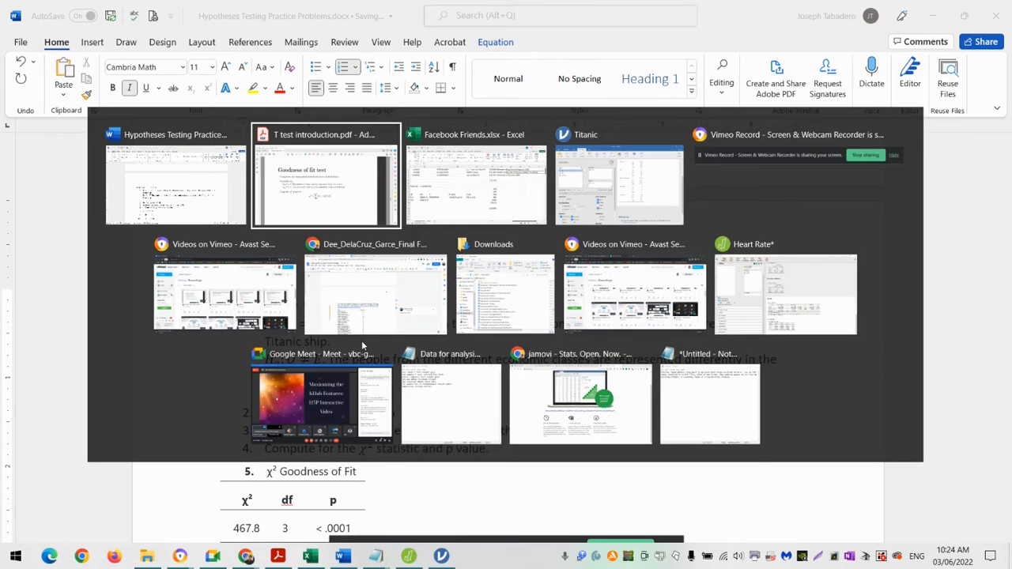
key("alt+Tab")
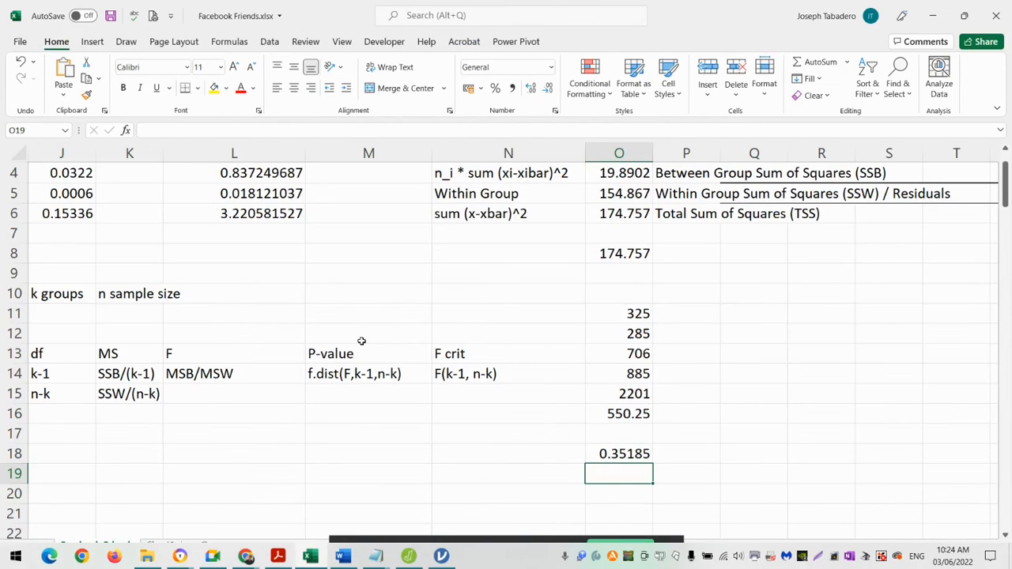
key("alt+Tab")
type("550.25")
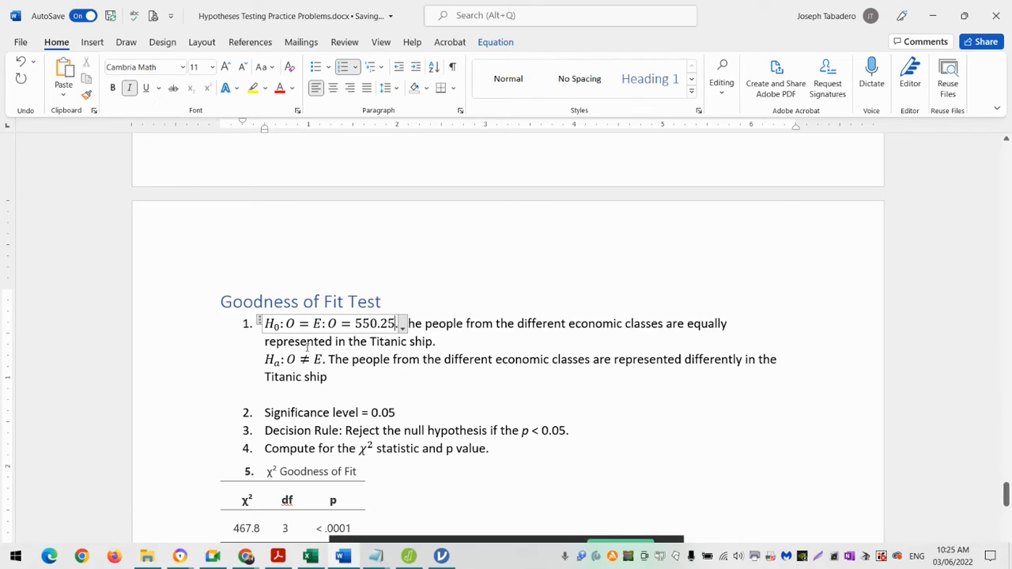
- Extend the alternative hypothesis equation with ": O ≠ 550.25" and leave the equation
left_click(323, 360)
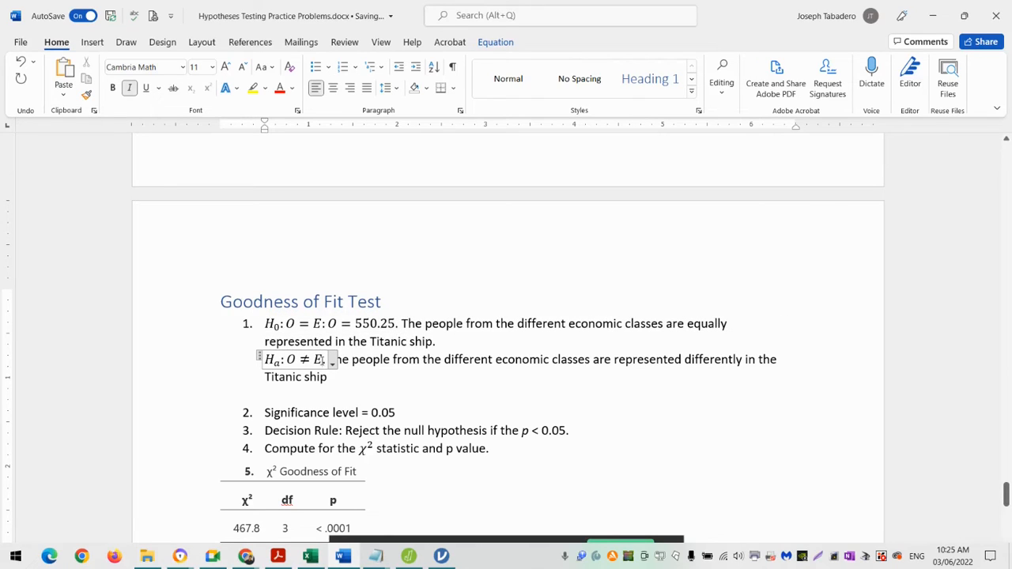
type(":O e ")
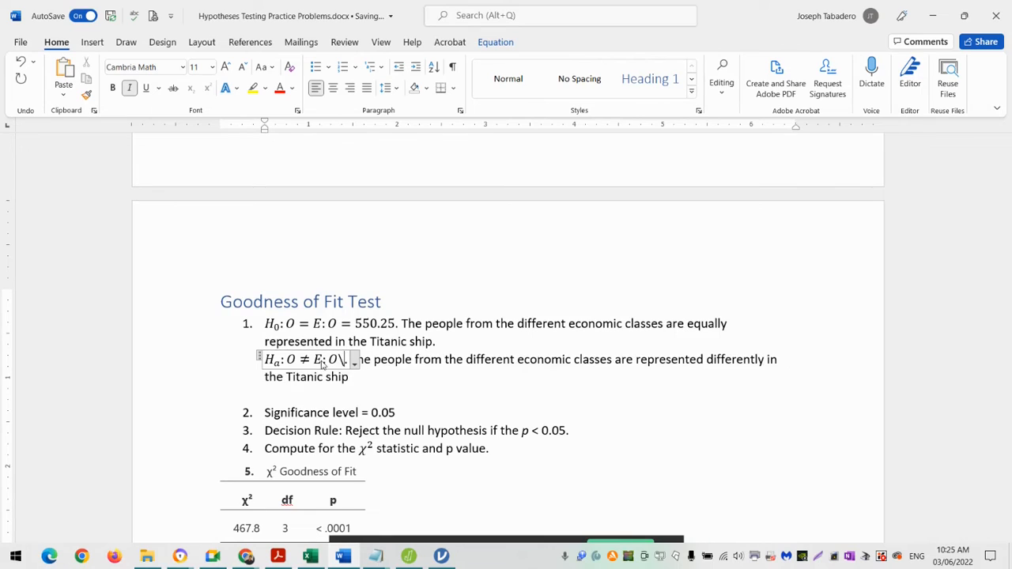
type("550.2")
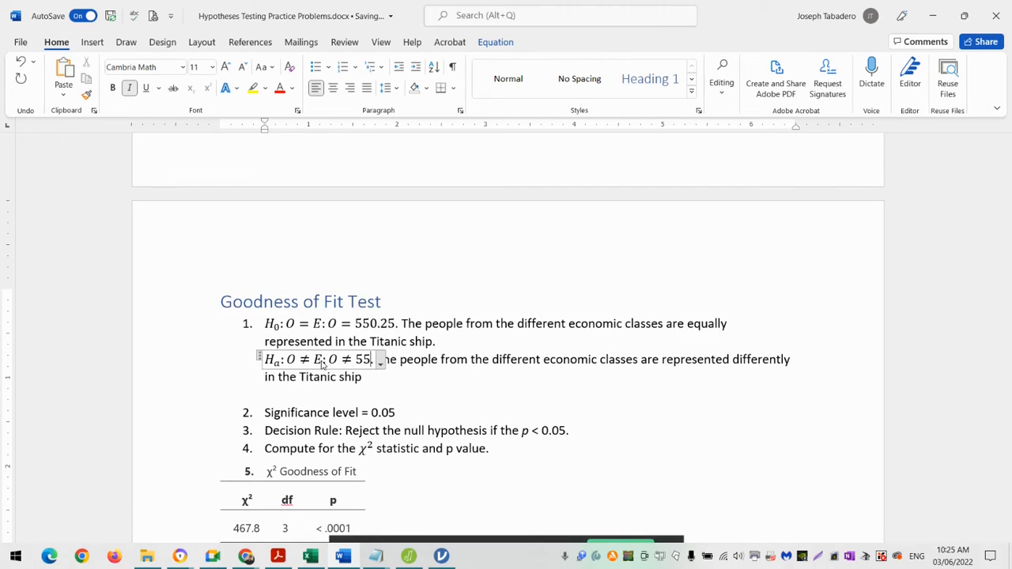
type("5.")
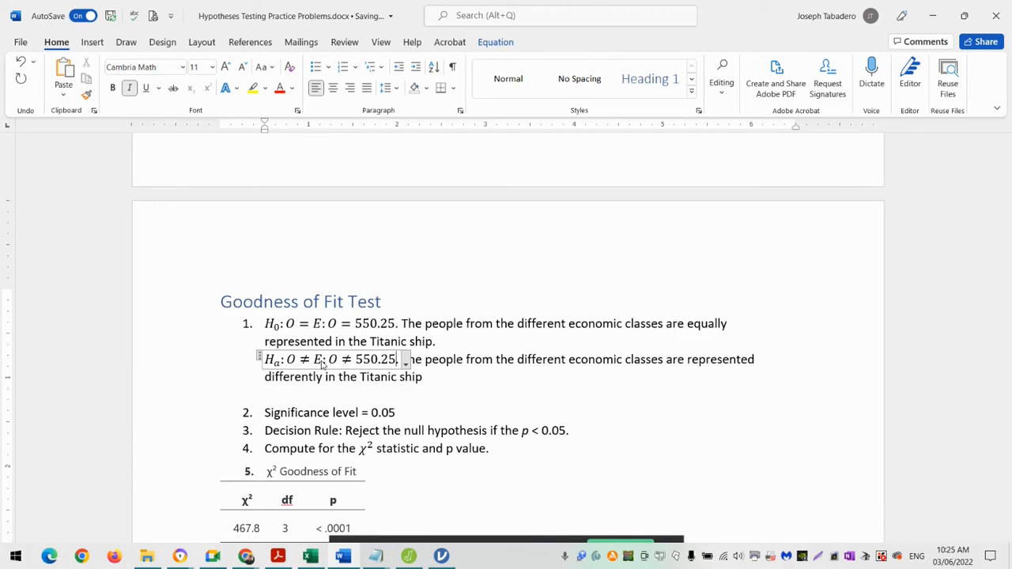
left_click(459, 341)
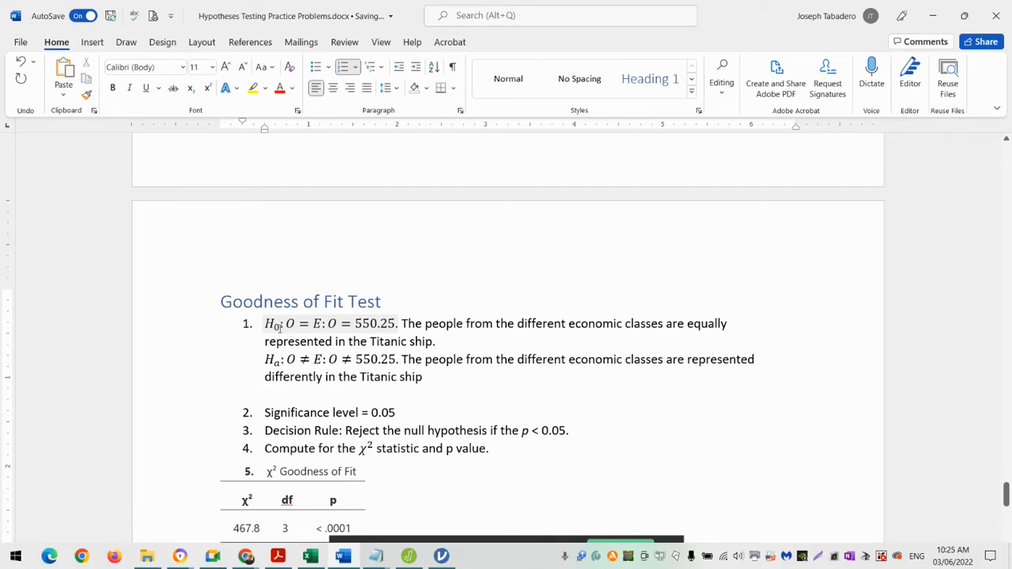
left_click(437, 372)
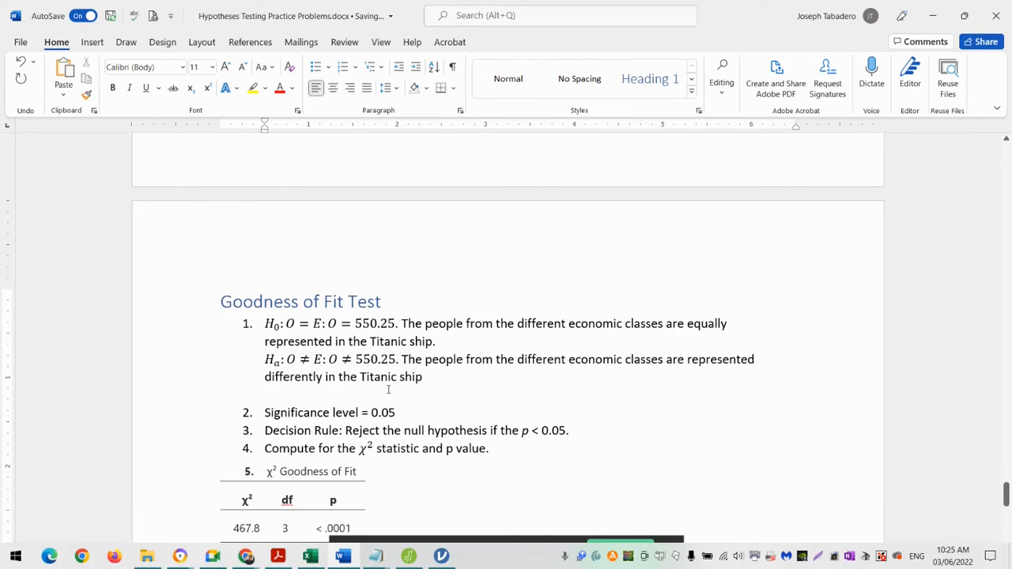
- Review the remaining goodness of fit steps in Word, and examine the Descriptives table in the jamovi Titanic window
scroll(411, 425, "down", 1)
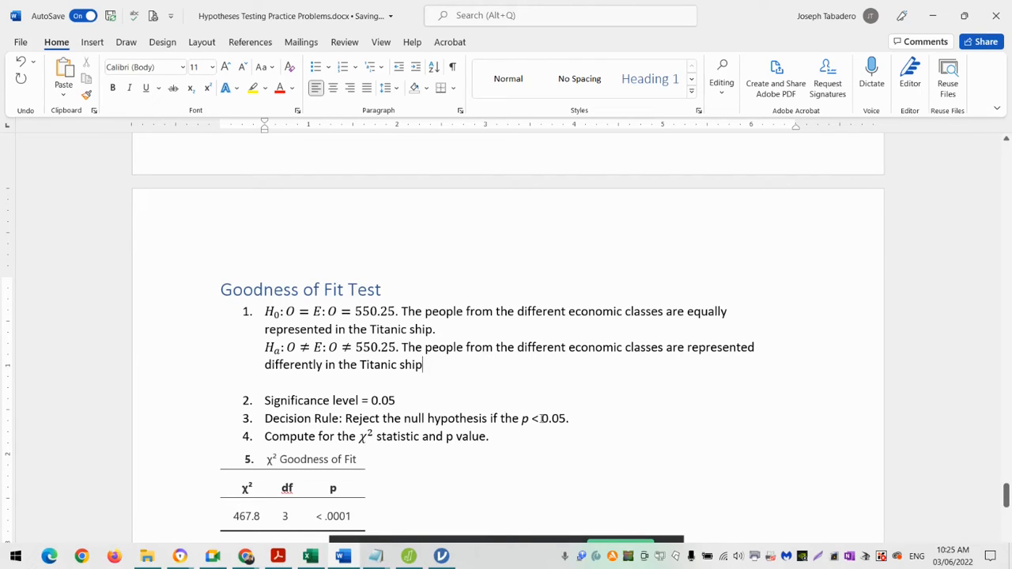
scroll(504, 464, "down", 1)
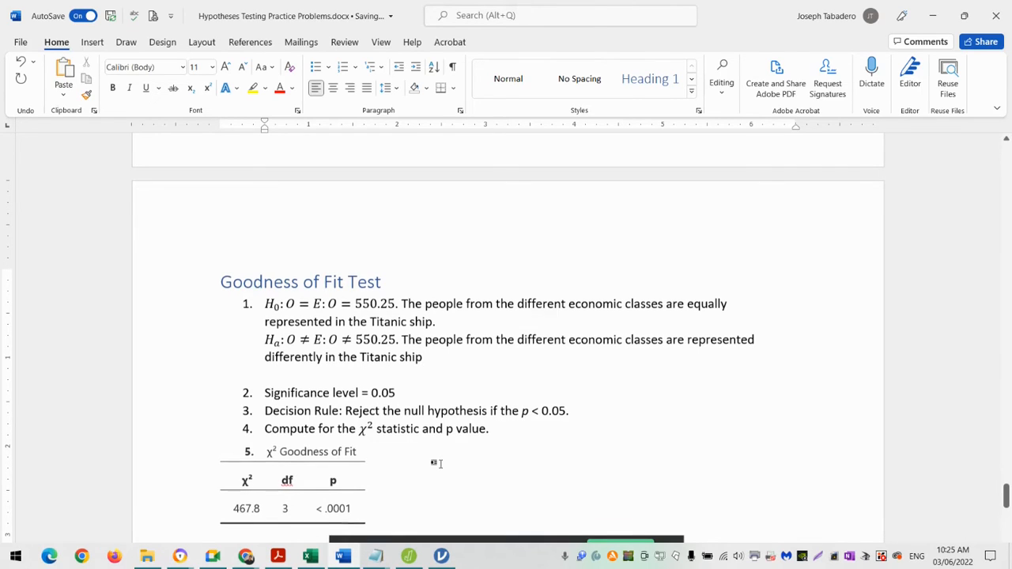
scroll(435, 464, "down", 2)
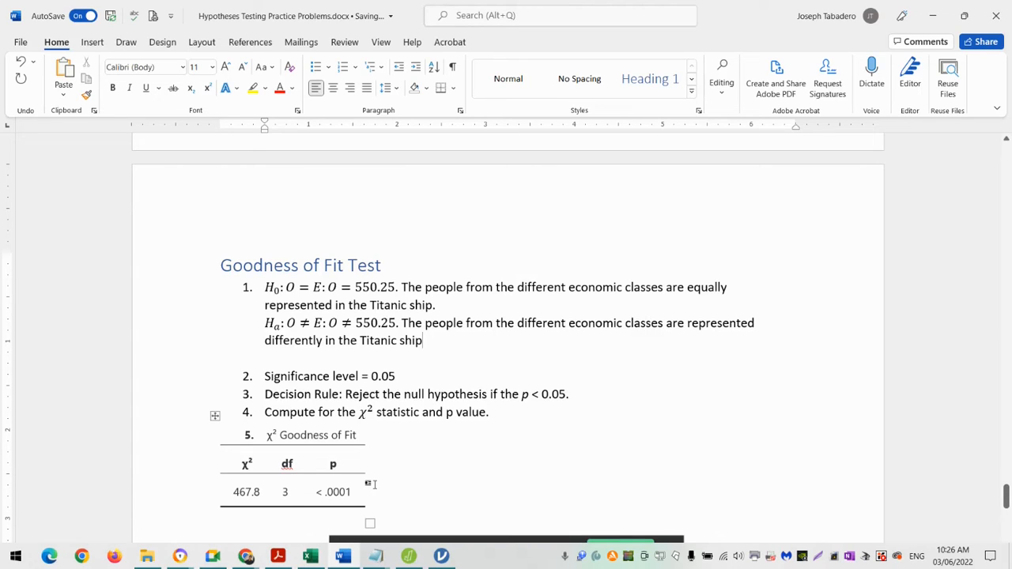
mouse_move(440, 557)
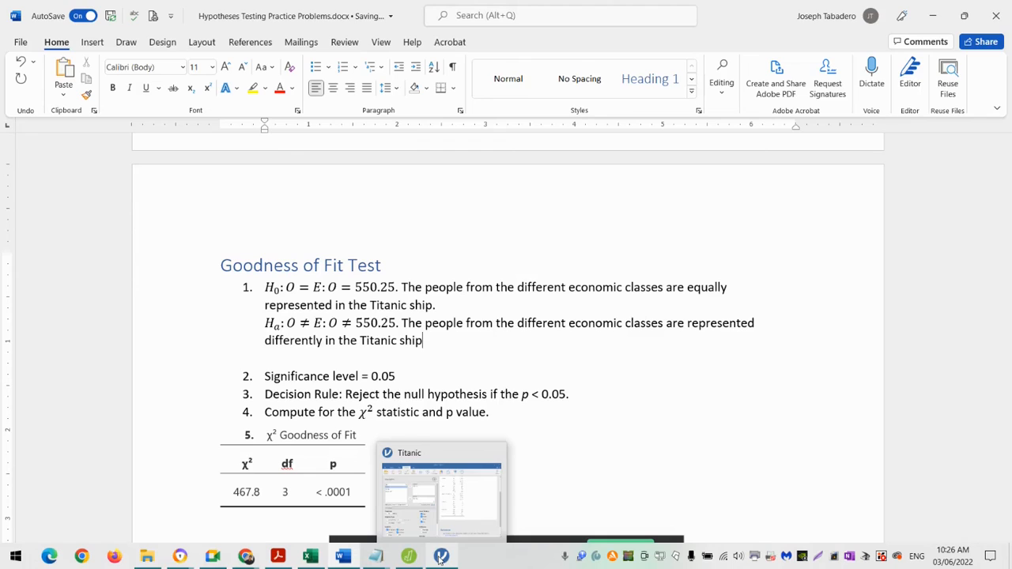
left_click(441, 535)
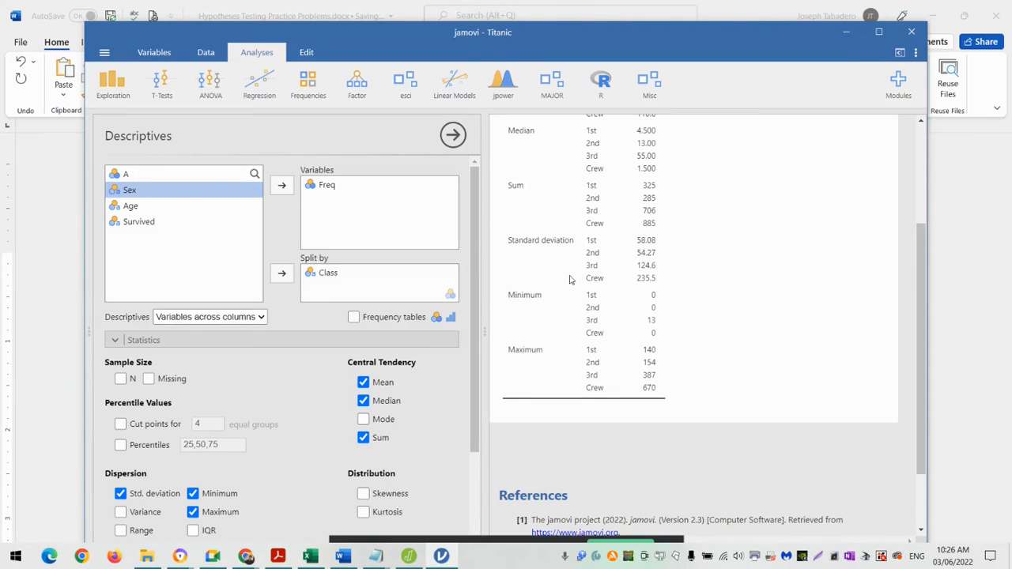
scroll(567, 279, "down", 1)
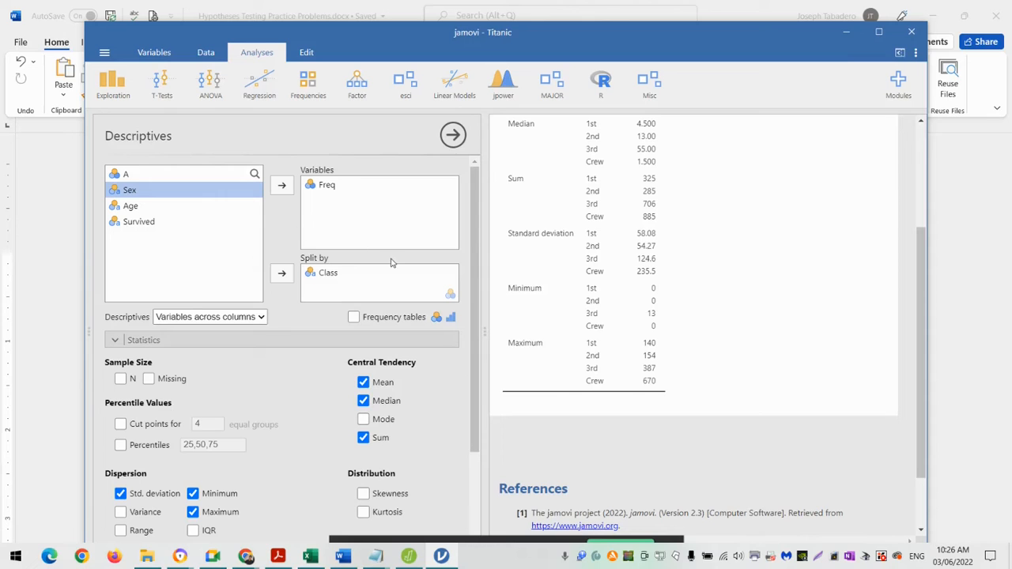
scroll(585, 353, "up", 2)
scroll(585, 354, "down", 2)
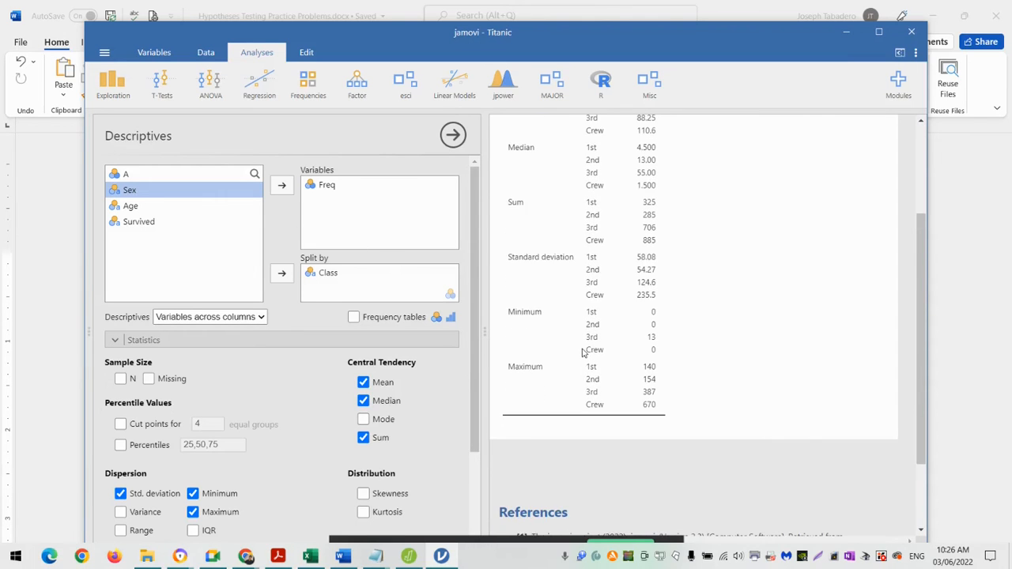
scroll(599, 370, "up", 2)
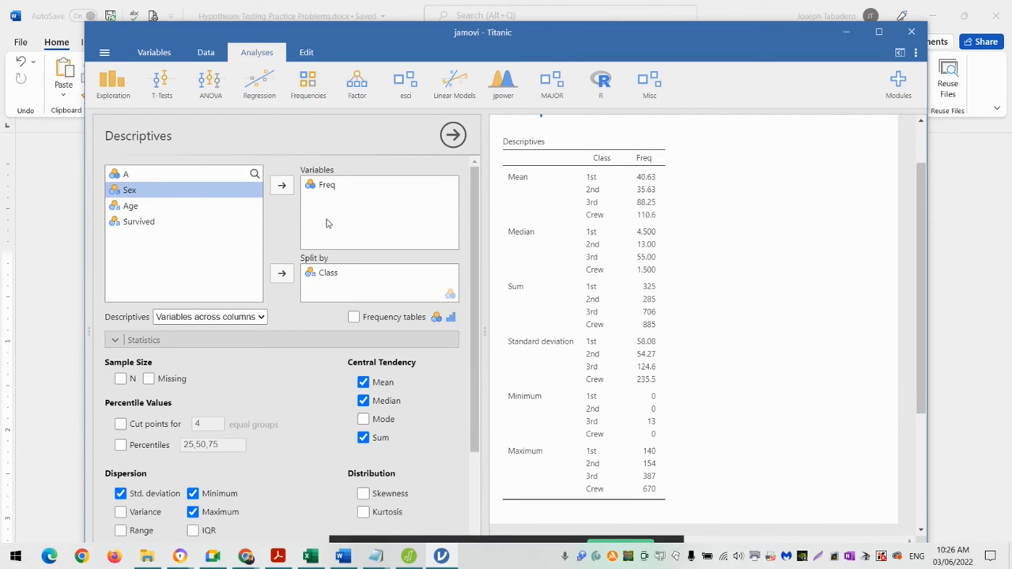
- Create an N Outcomes χ² goodness of fit test with Class as the variable, Freq as the counts and expected counts shown
left_click(314, 97)
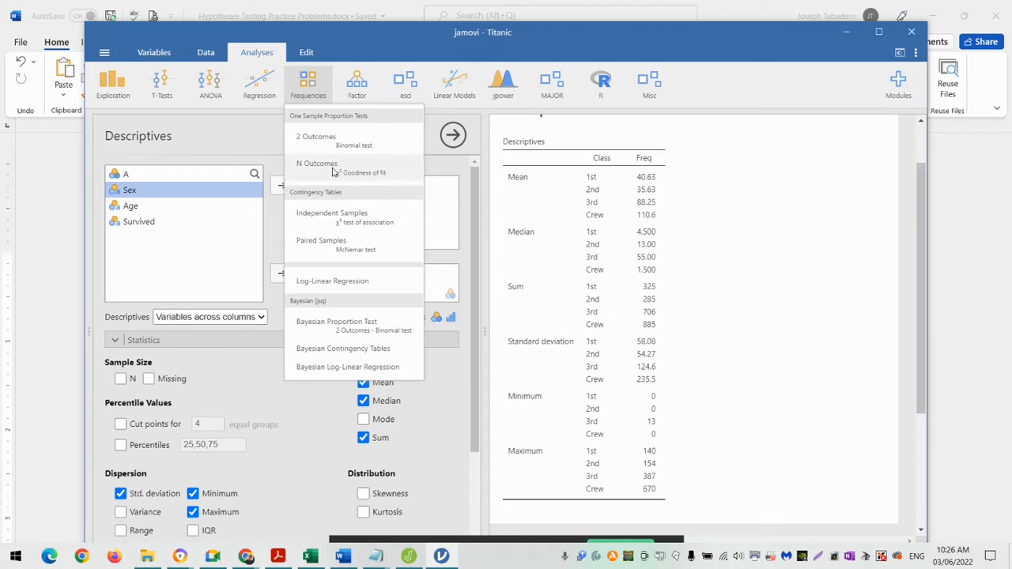
left_click(389, 177)
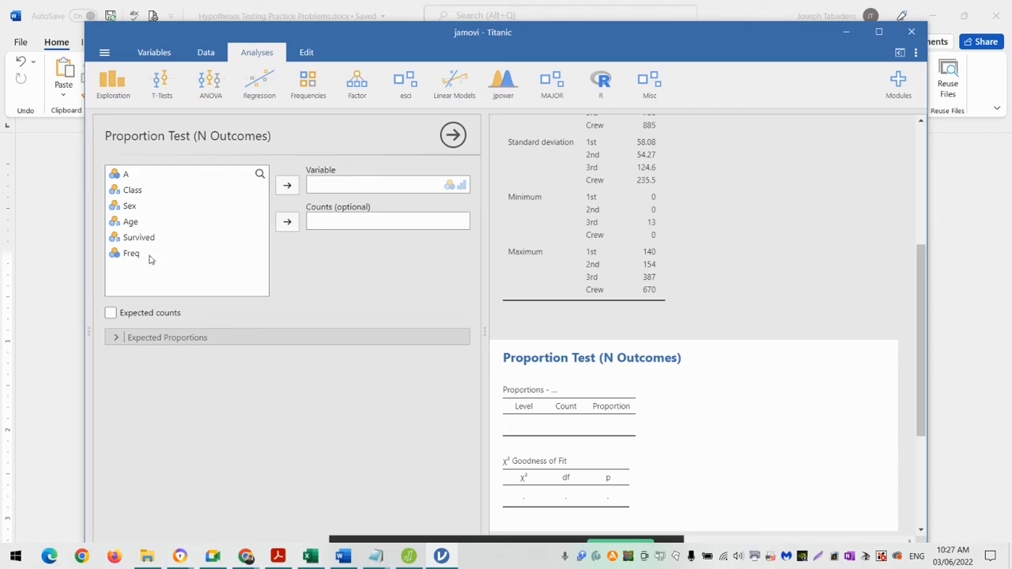
left_click(133, 255)
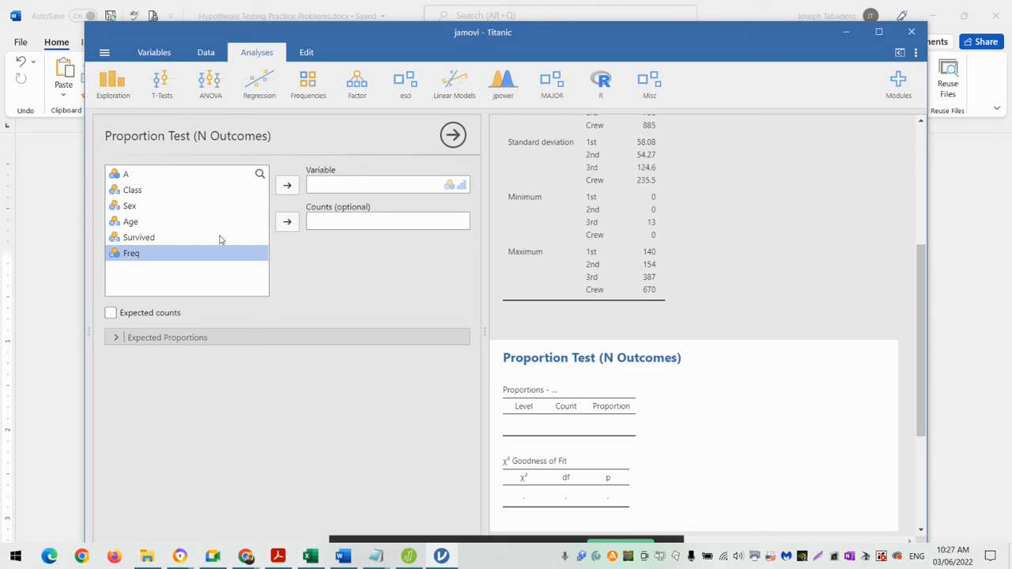
left_click(286, 224)
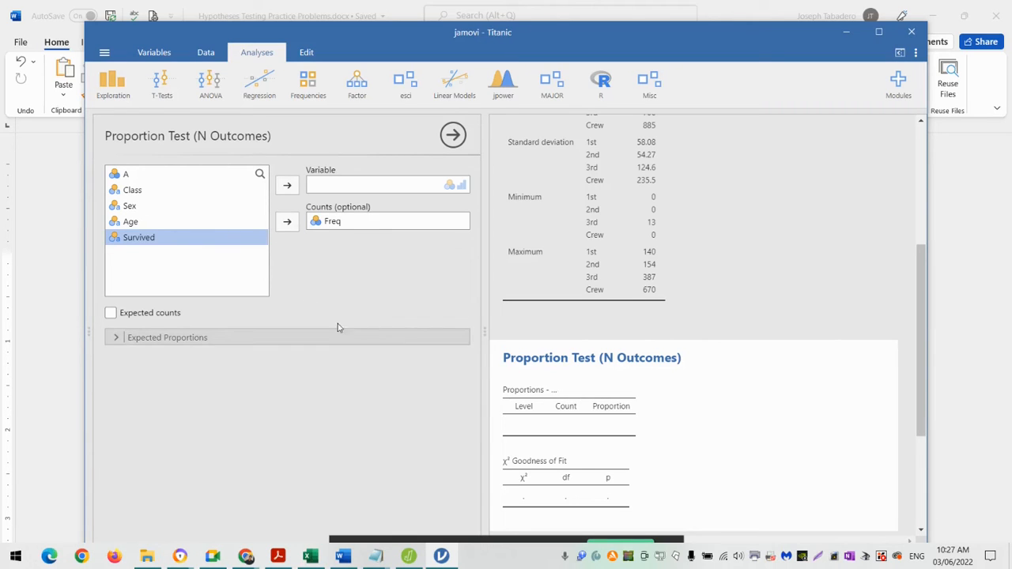
left_click(138, 194)
left_click(290, 192)
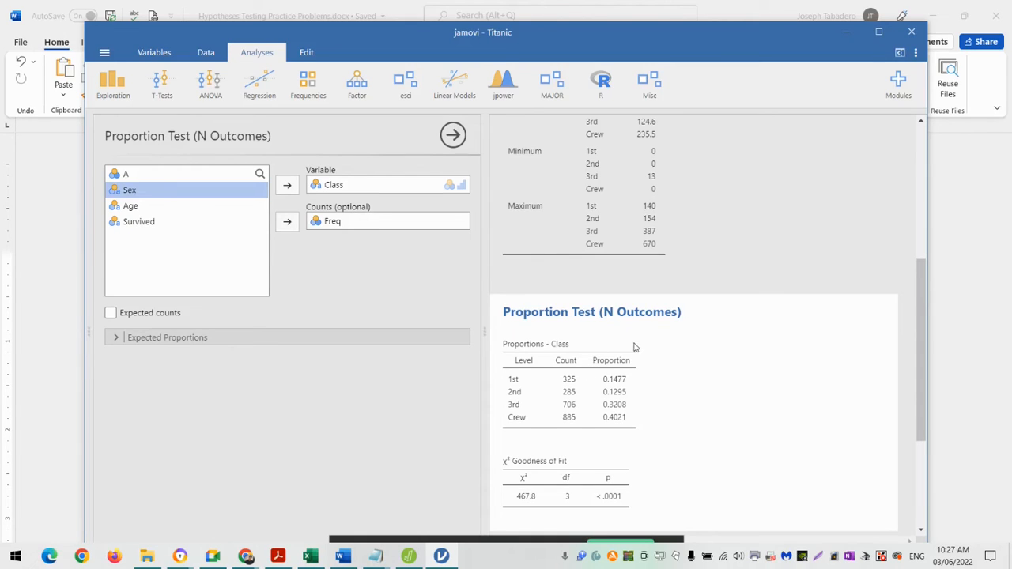
scroll(592, 370, "down", 2)
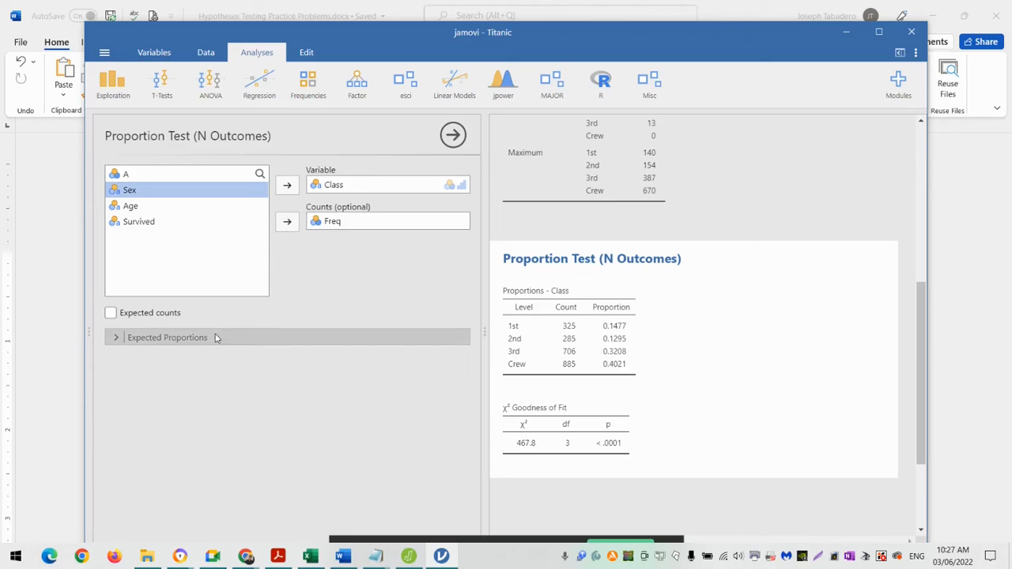
left_click(111, 313)
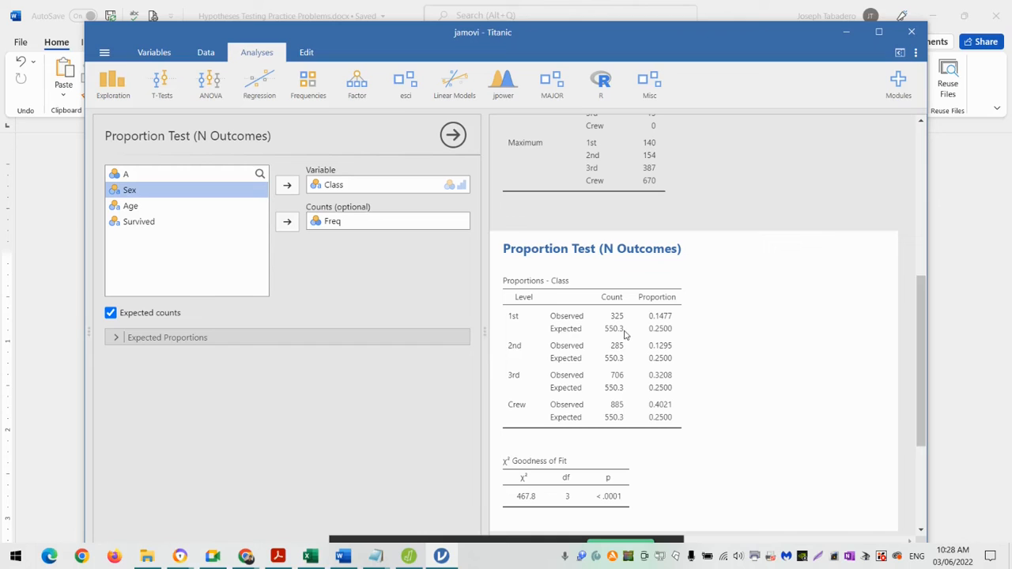
- Set the results number format to 5 significant figures and close the settings
left_click(918, 53)
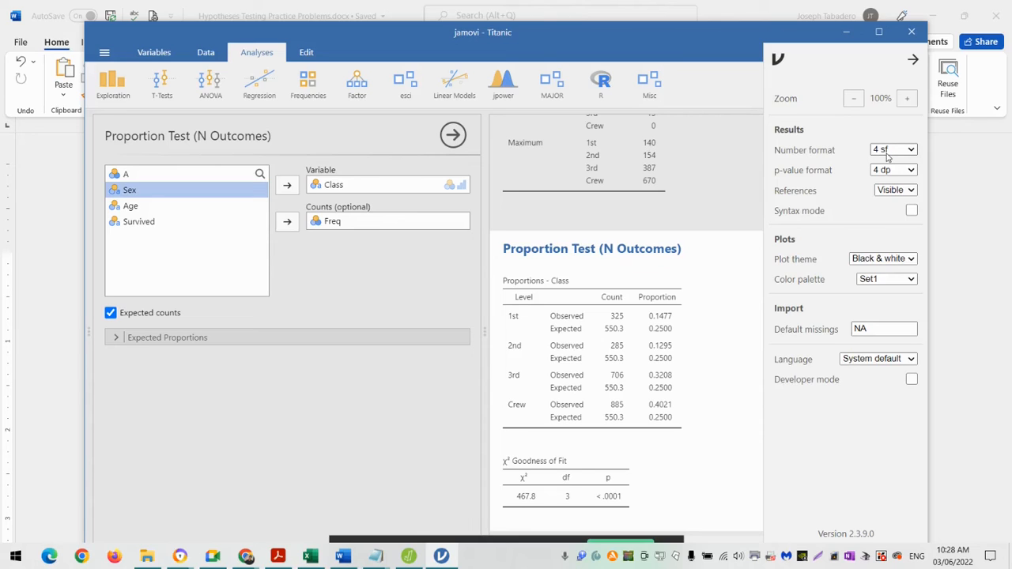
left_click(913, 150)
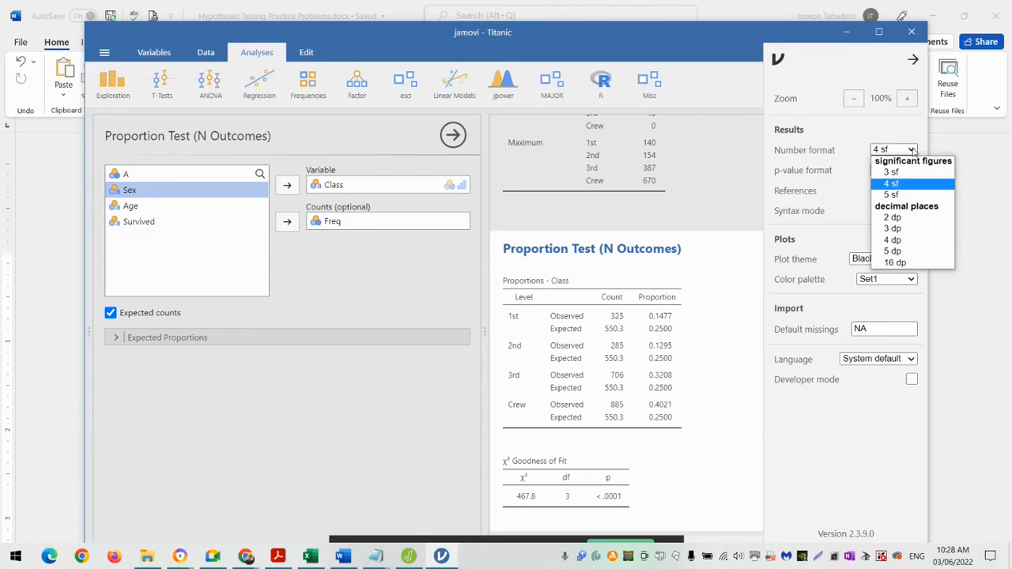
left_click(904, 196)
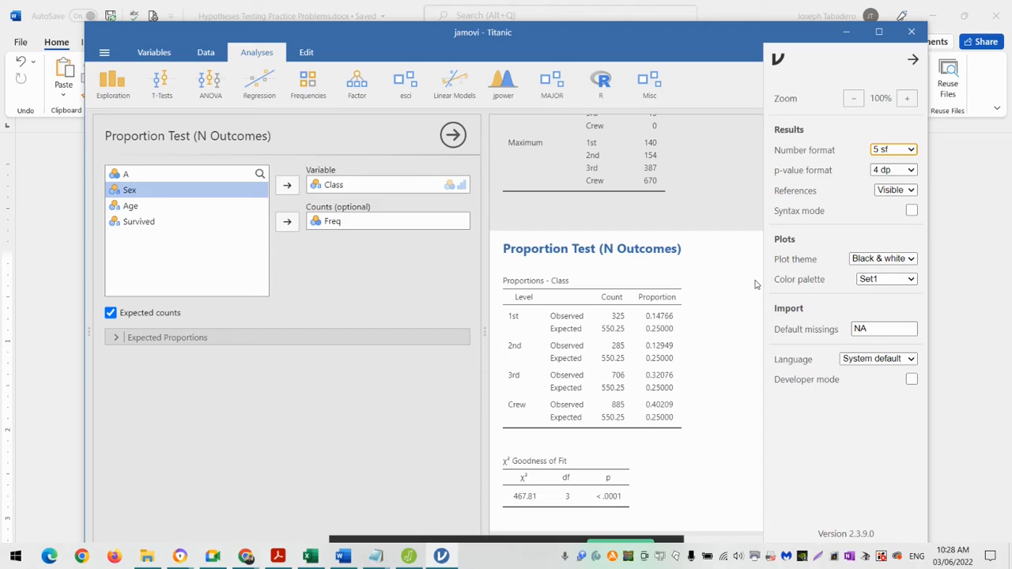
left_click(906, 152)
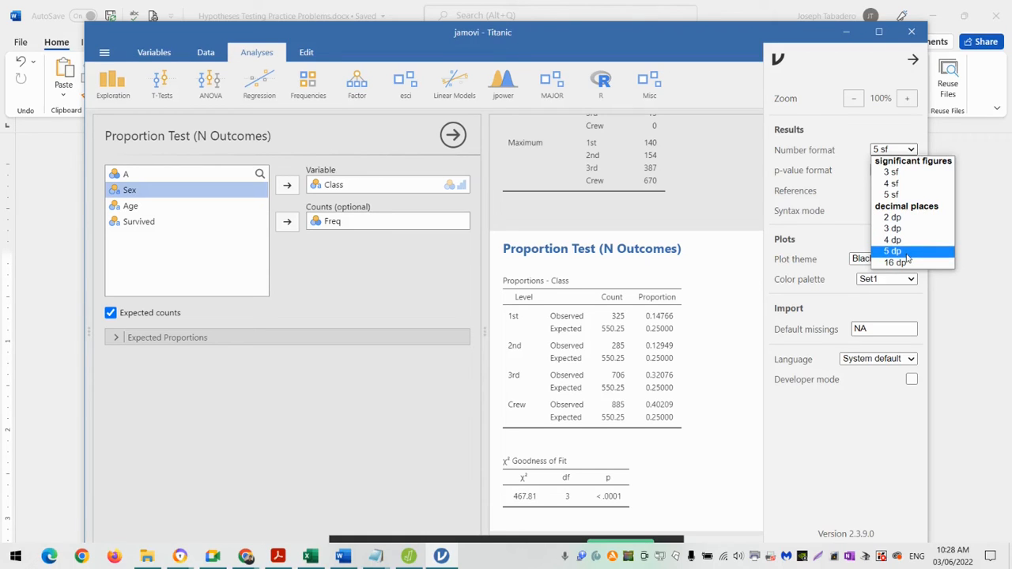
left_click(830, 235)
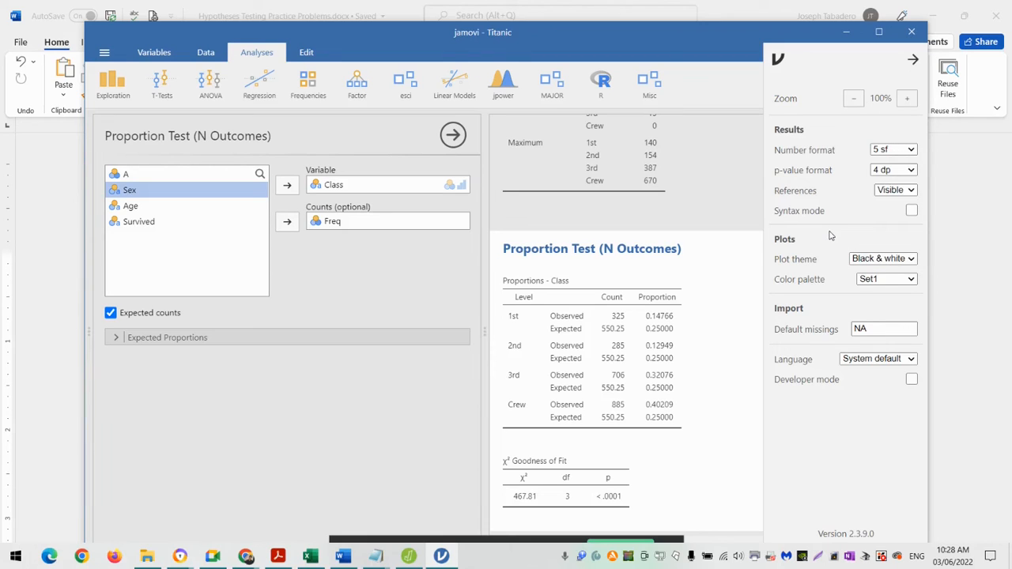
left_click(728, 335)
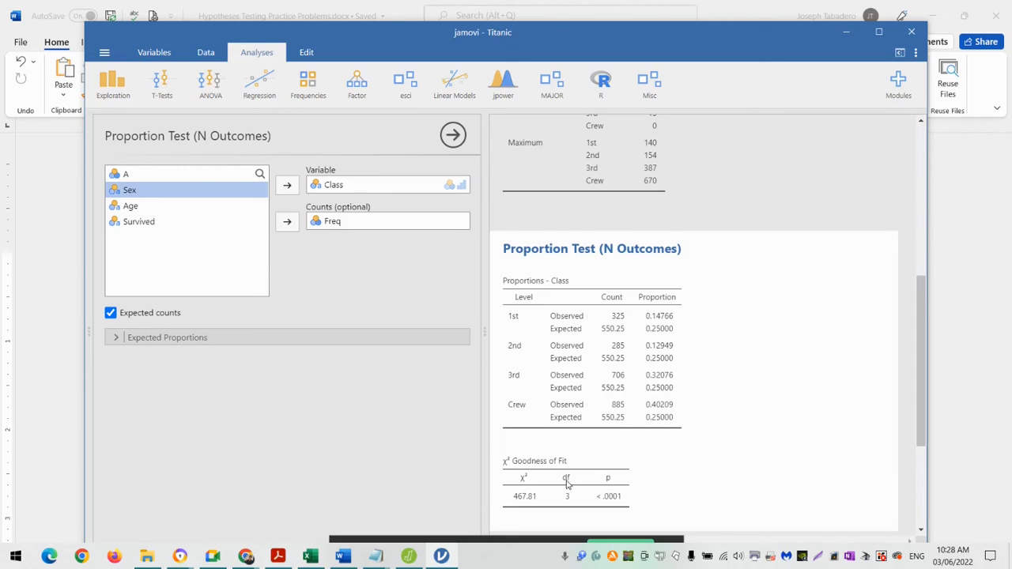
- Check the χ² Goodness of Fit table and switch back to the Hypotheses Testing Practice Problems document in Word
scroll(565, 483, "down", 1)
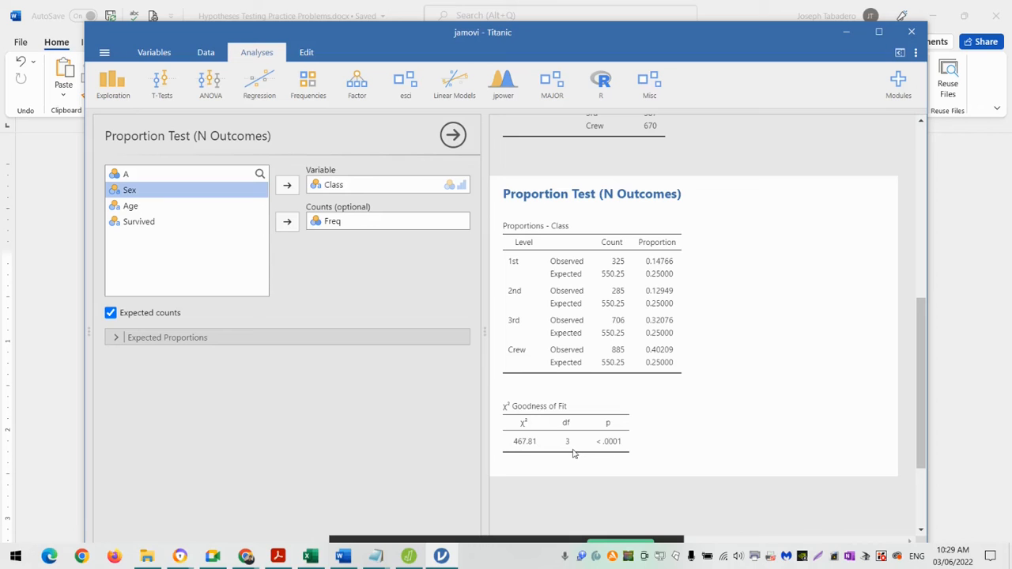
left_click(342, 556)
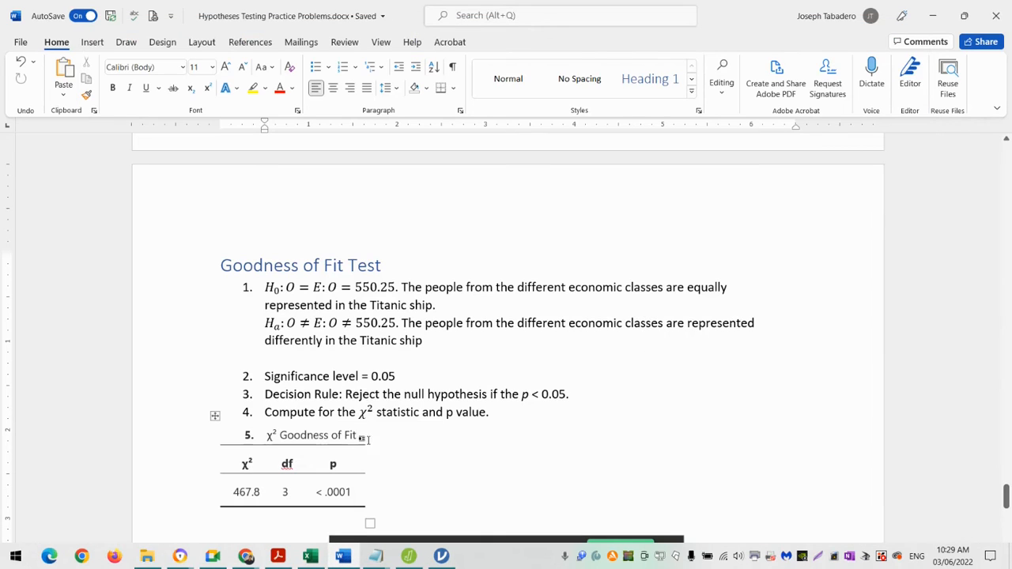
- Review the Goodness of Fit Test write-up in Word, from the hypotheses and result table through to the decision and conclusion
scroll(416, 467, "down", 2)
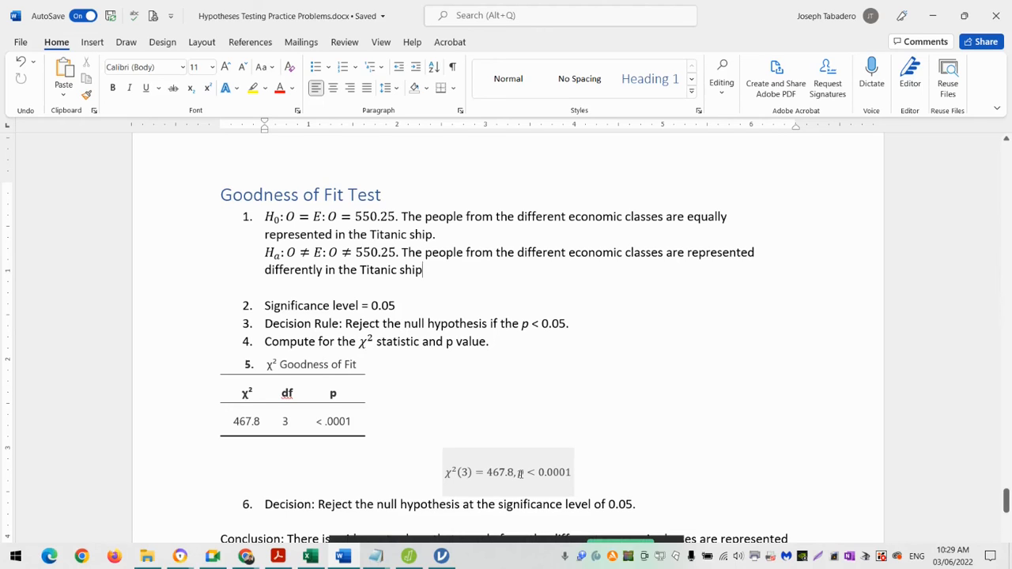
scroll(527, 474, "down", 1)
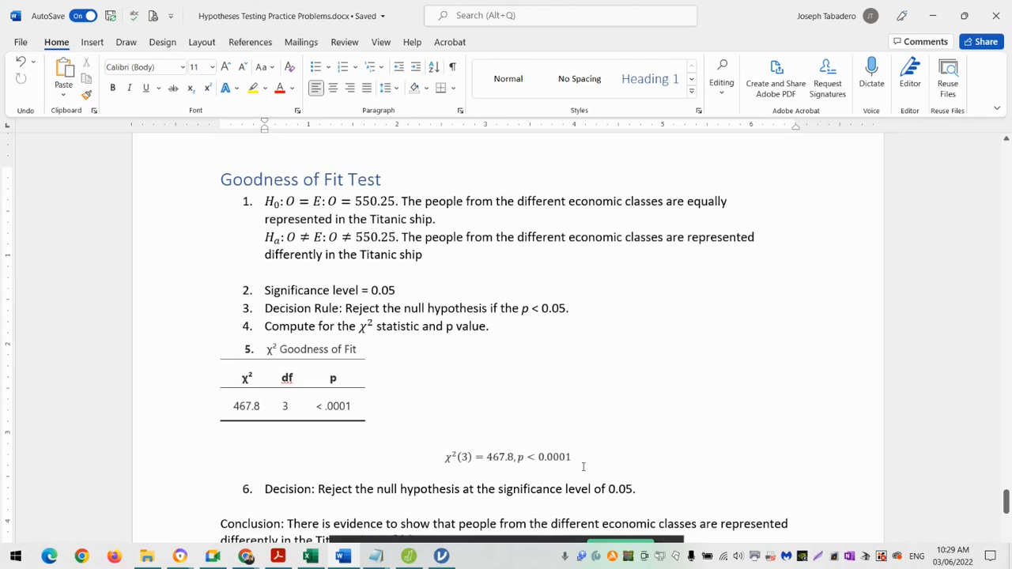
scroll(584, 467, "down", 2)
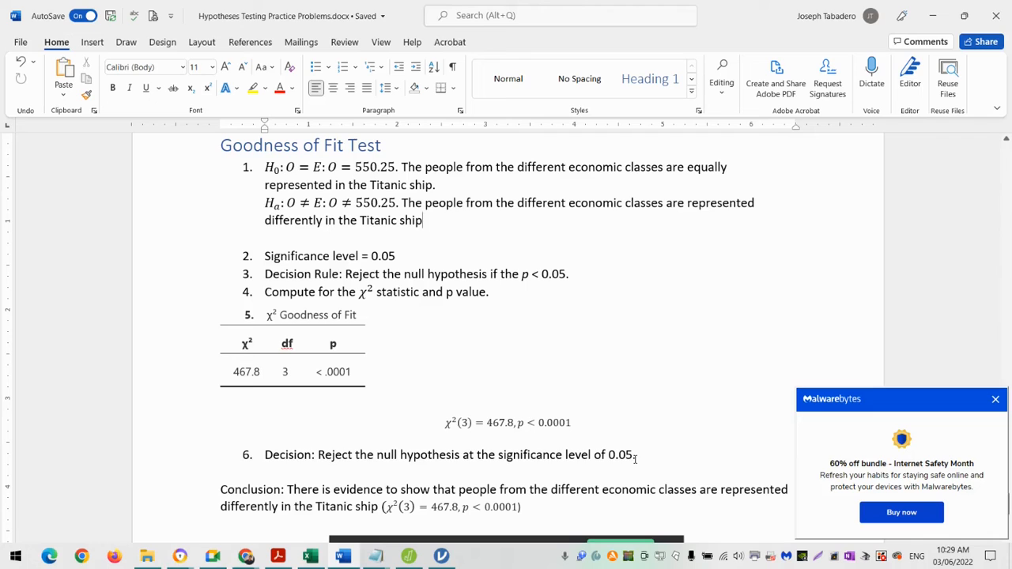
scroll(636, 460, "down", 2)
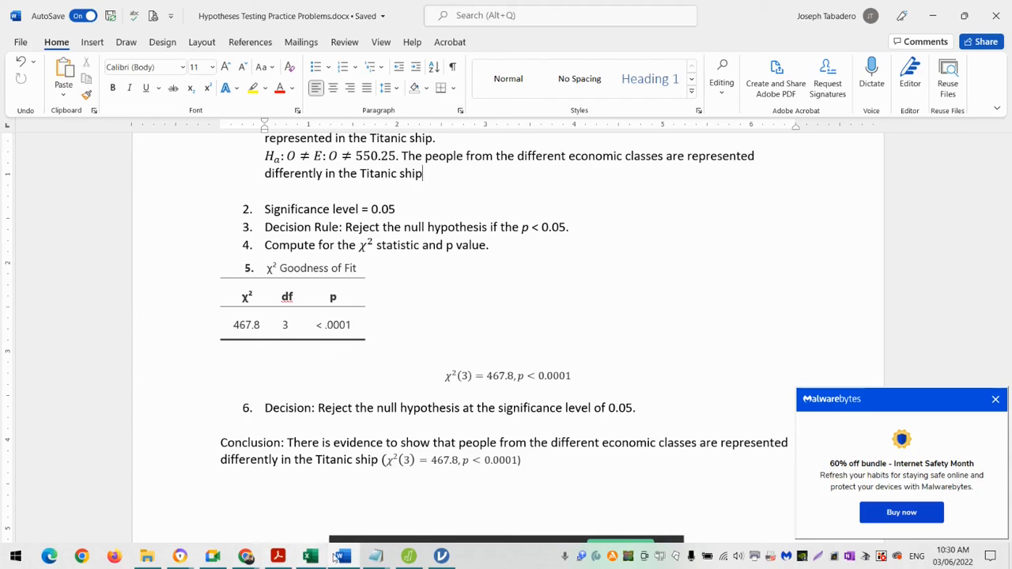
- Switch to the jamovi Titanic window, expand the Expected Proportions settings and compare them with the Proportions - Class table
left_click(408, 556)
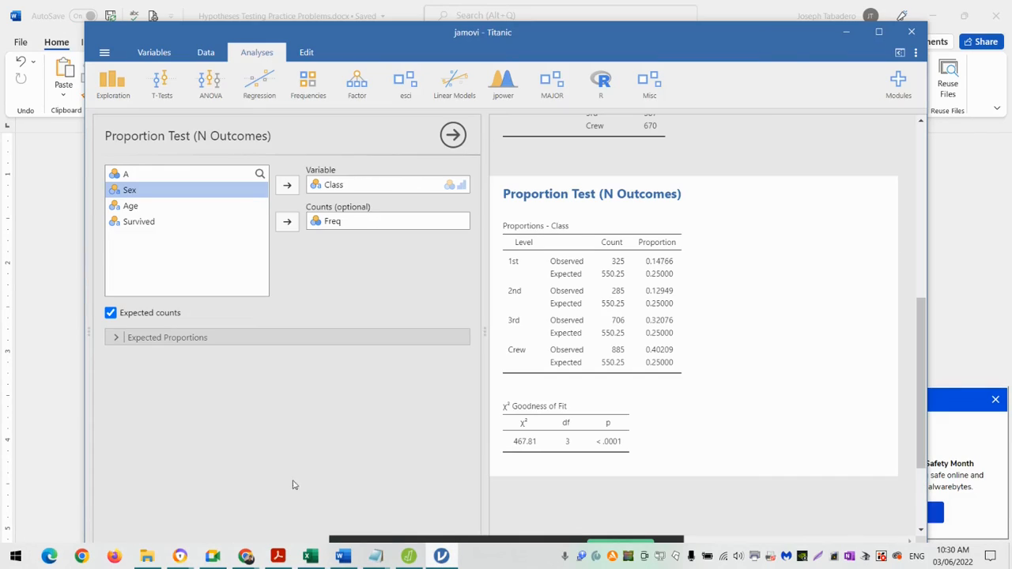
left_click(116, 342)
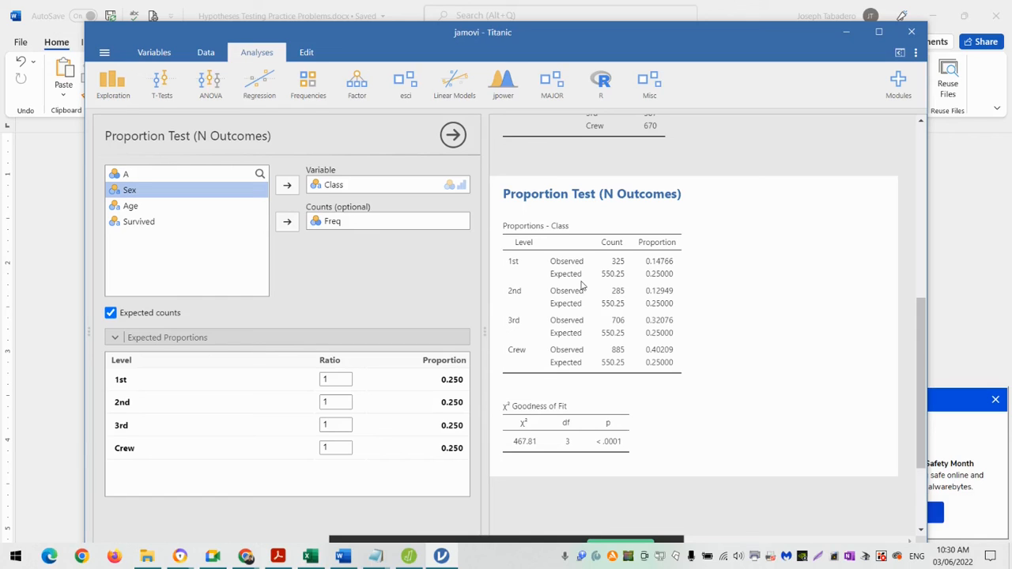
scroll(582, 286, "up", 1)
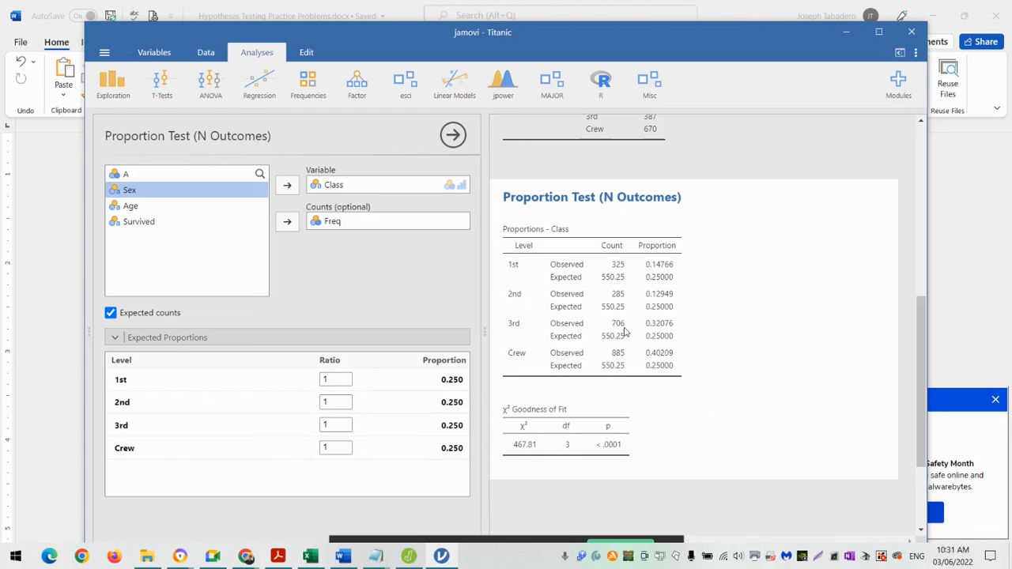
scroll(622, 298, "up", 1)
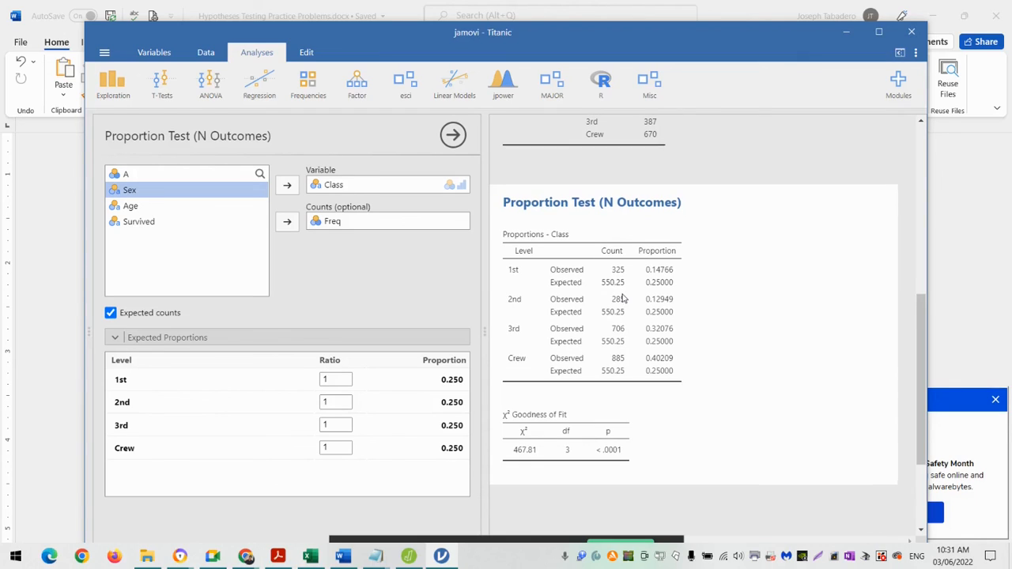